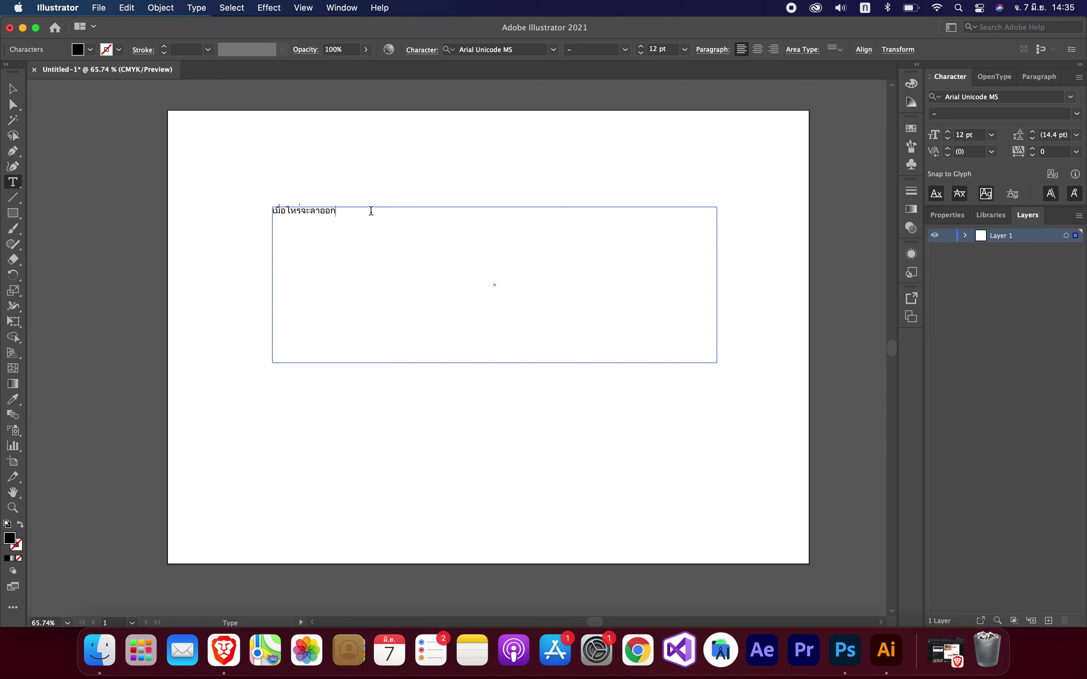
# Apply an 80 pt stroke to the whole text line and reset its stroke to None.
pyautogui.moveTo(369, 210); pyautogui.dragTo(256, 210)
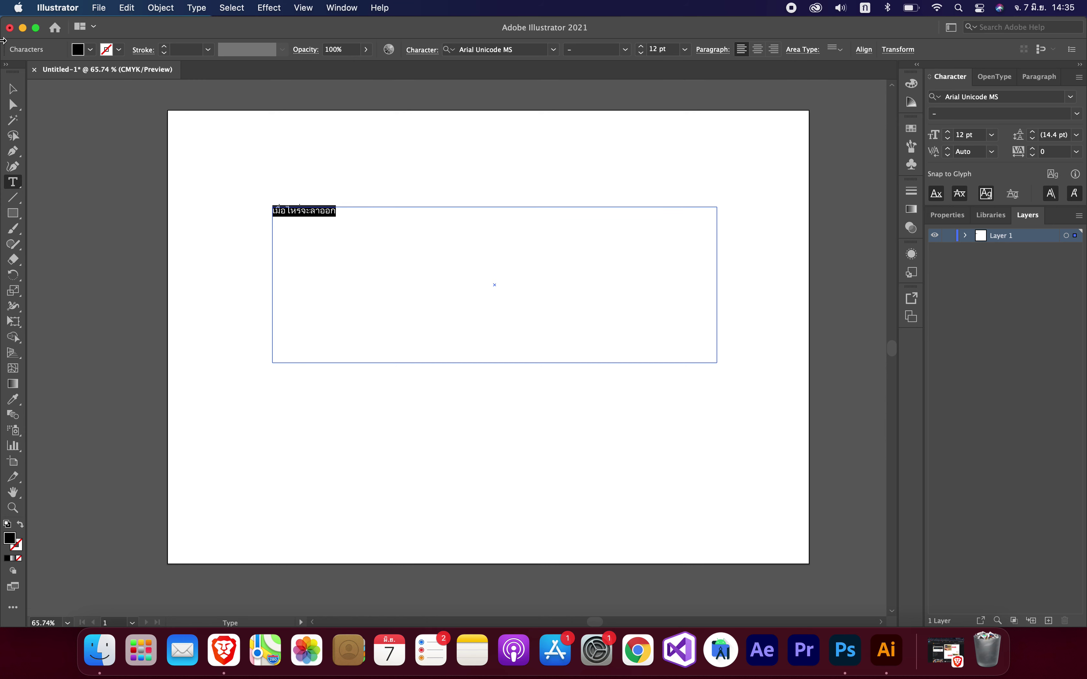
pyautogui.click(209, 50)
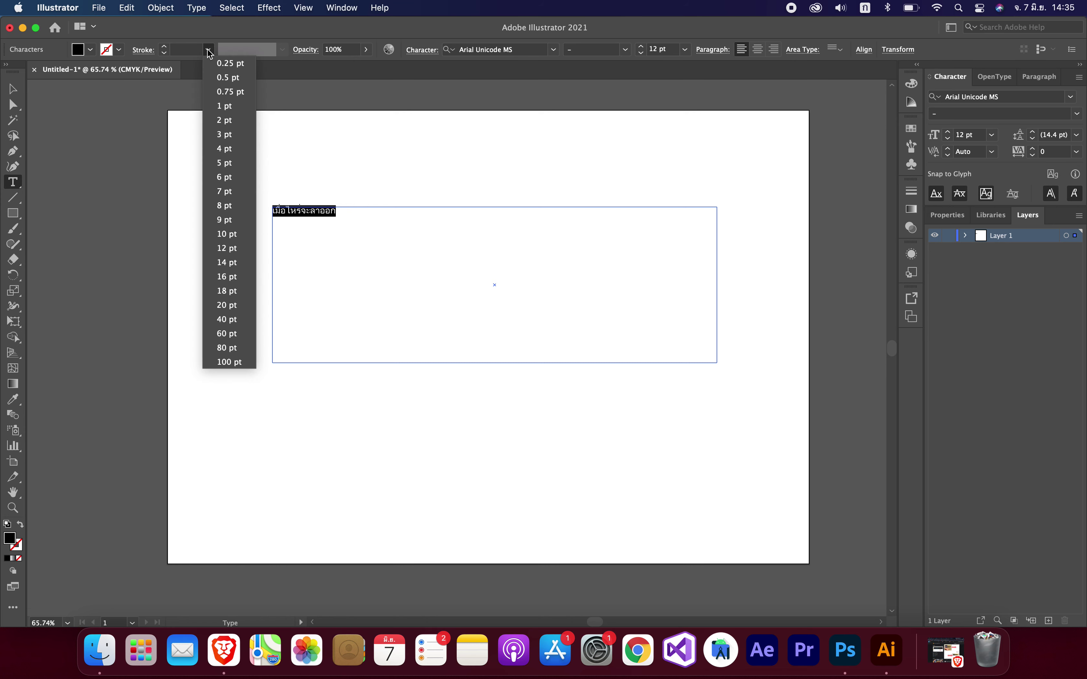
pyautogui.click(229, 350)
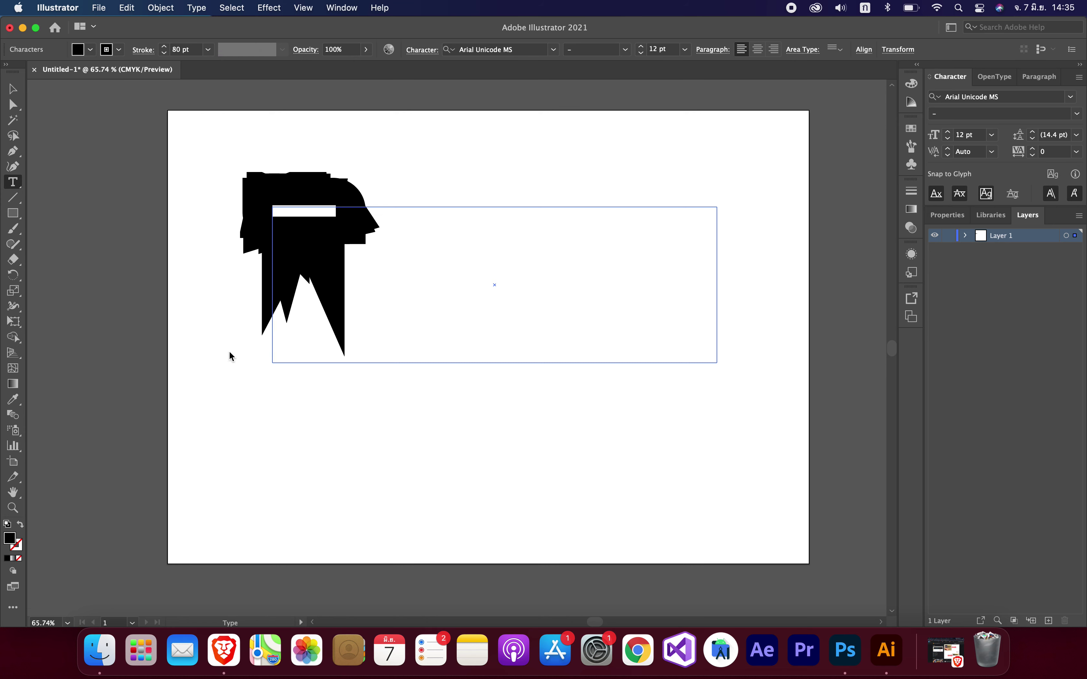
pyautogui.click(209, 49)
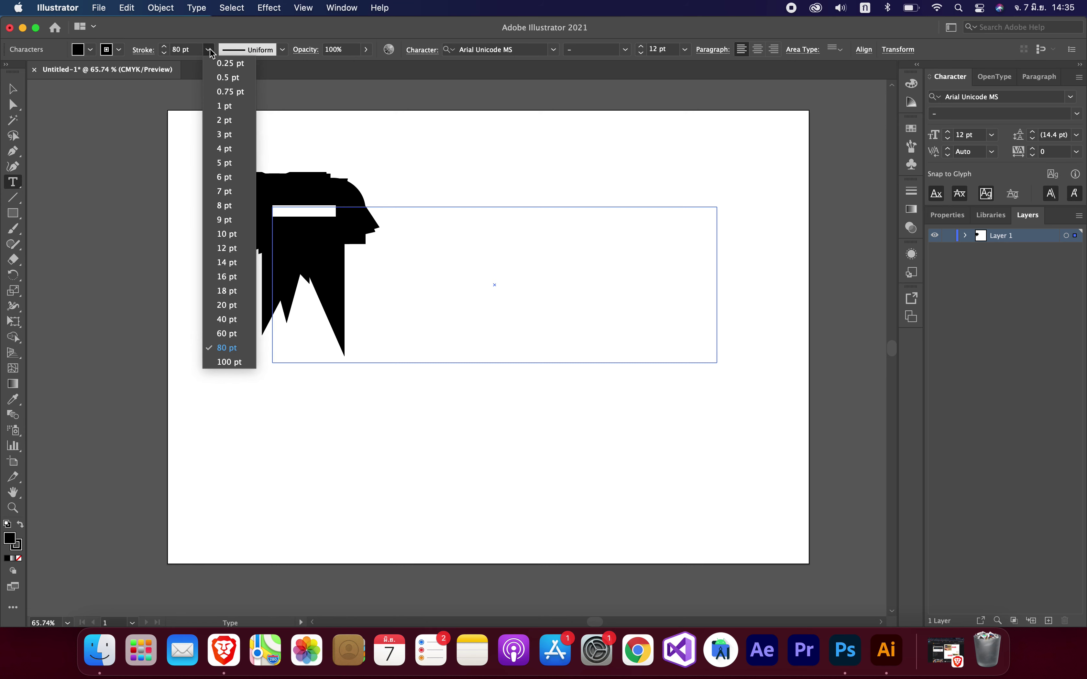
pyautogui.click(131, 52)
pyautogui.click(117, 50)
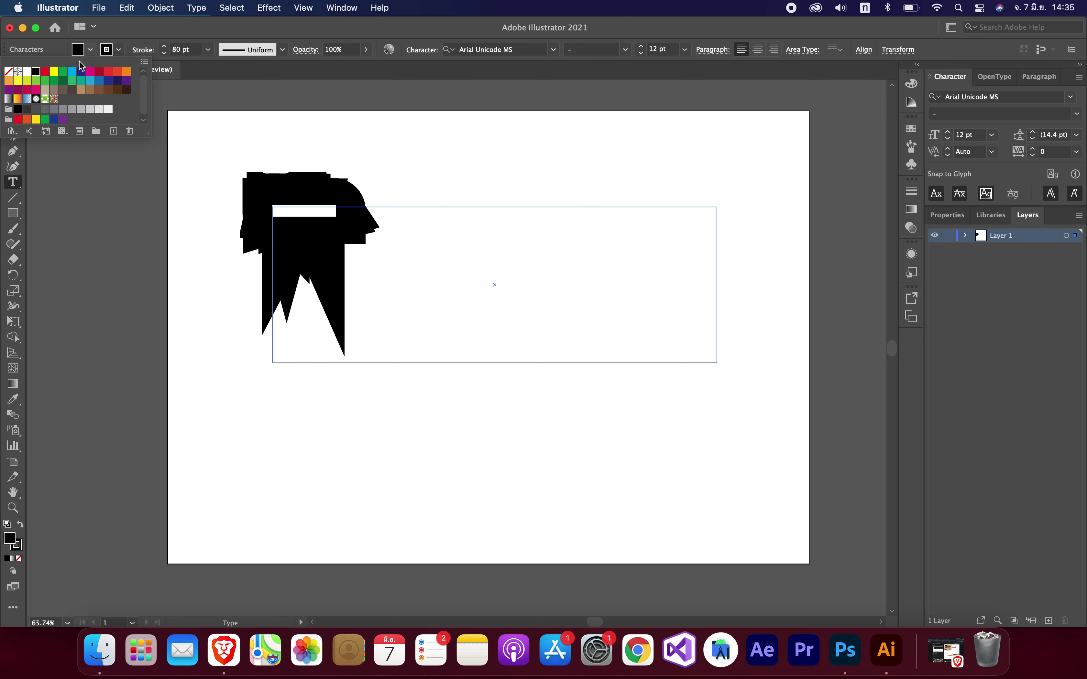
pyautogui.click(8, 72)
# Set the font size of the text line to 72 pt.
pyautogui.click(686, 47)
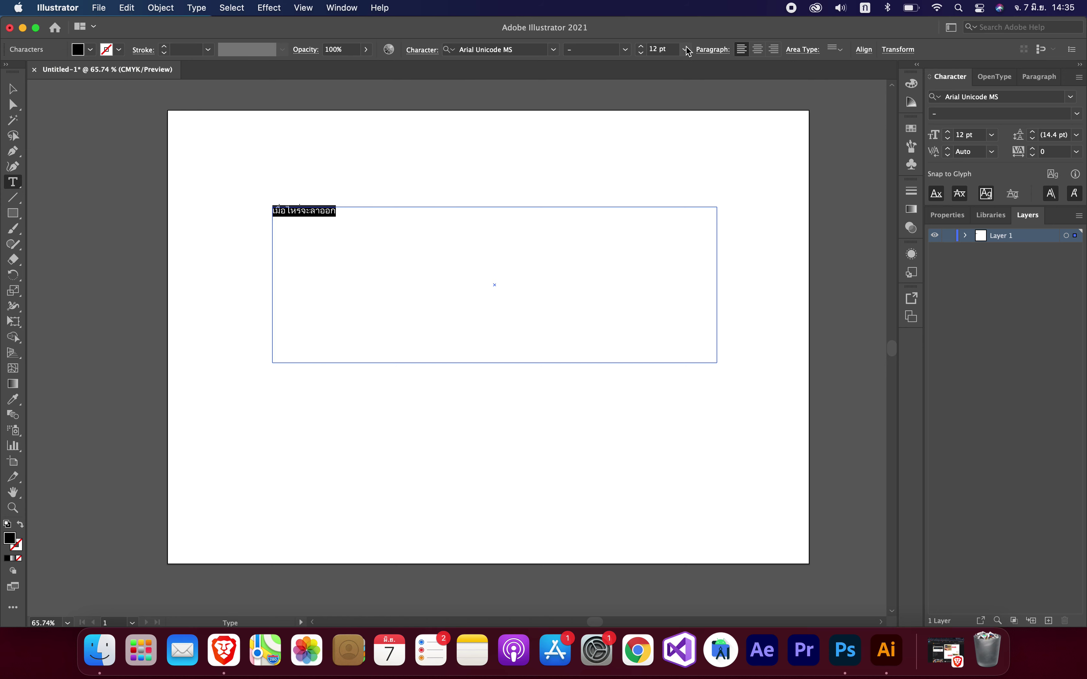
pyautogui.click(685, 49)
pyautogui.click(704, 279)
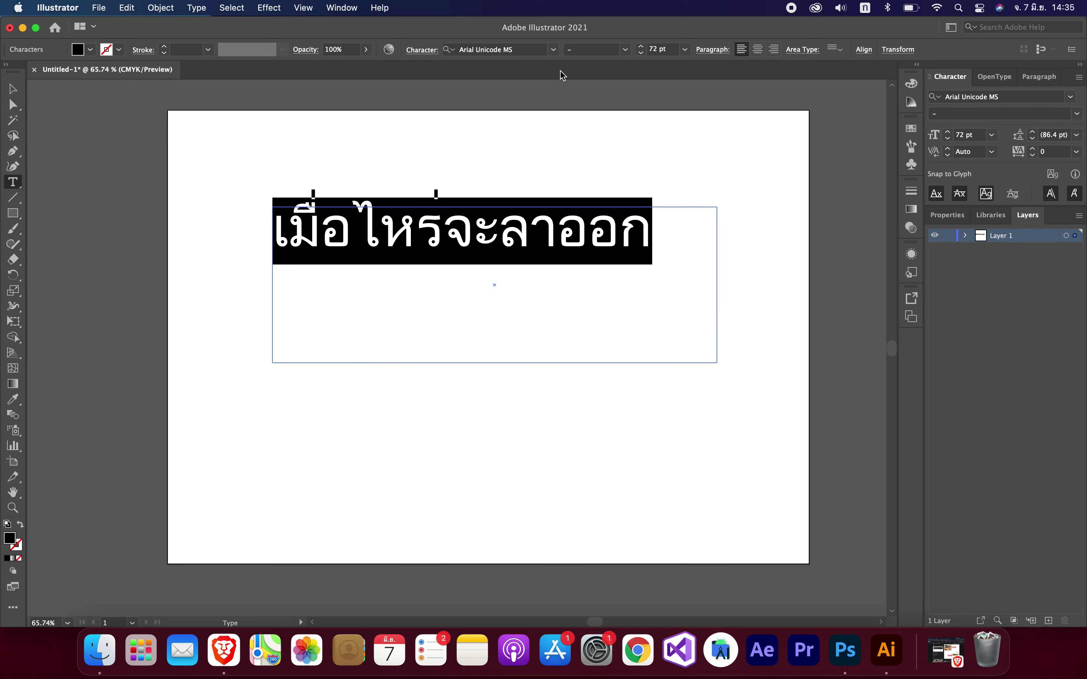
# Browse the font list and change the text line's font to Mali.
pyautogui.click(554, 49)
pyautogui.scroll(20, 580, 151)
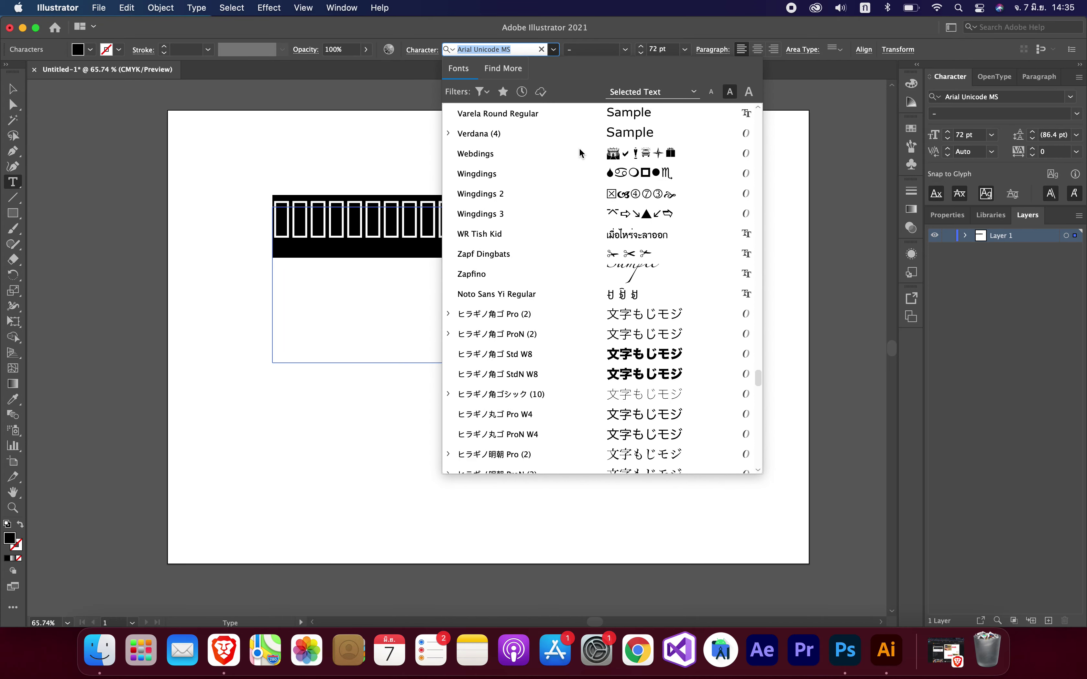
pyautogui.scroll(3, 579, 148)
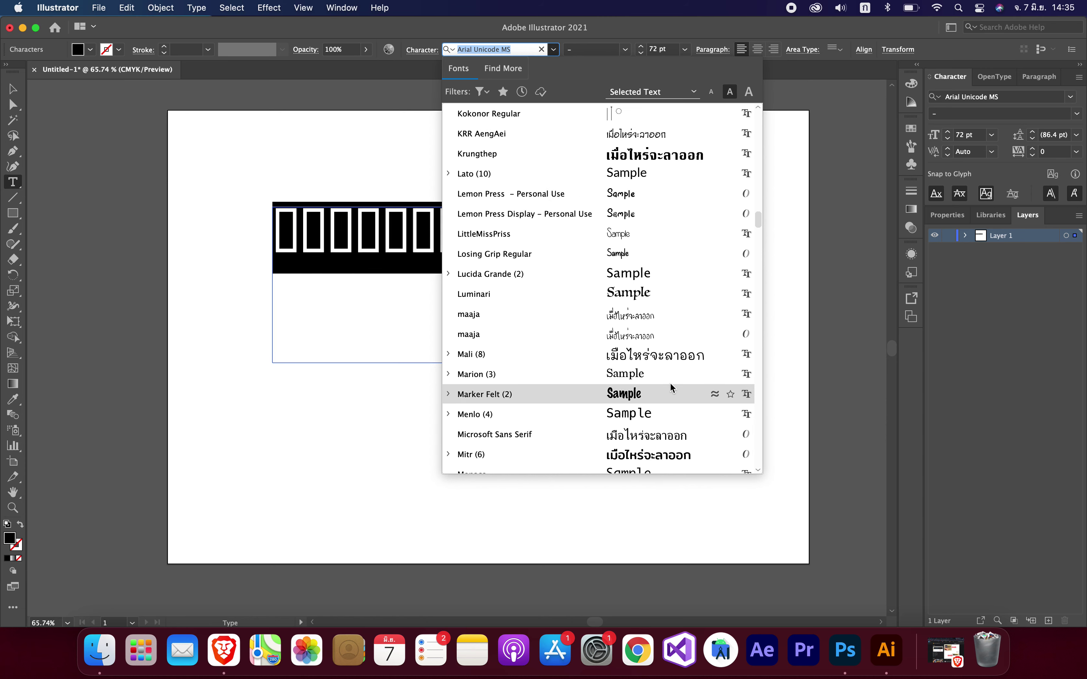
pyautogui.click(670, 354)
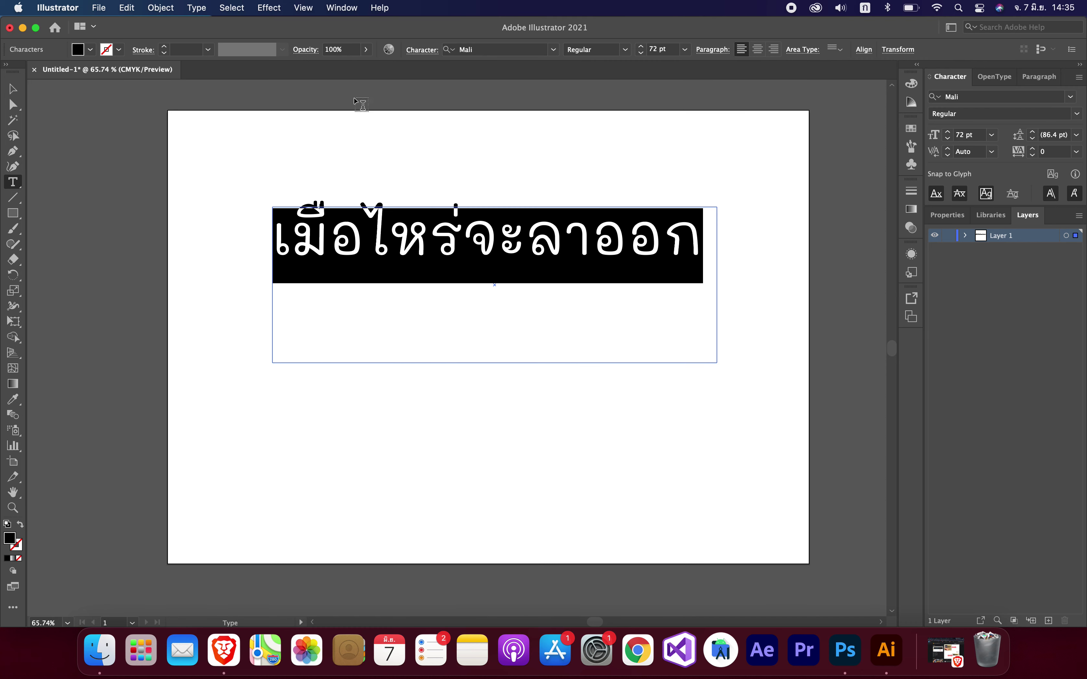
# Reselect the entire text line, change its font to FC Home, and finish editing the text.
pyautogui.click(367, 50)
pyautogui.click(388, 235)
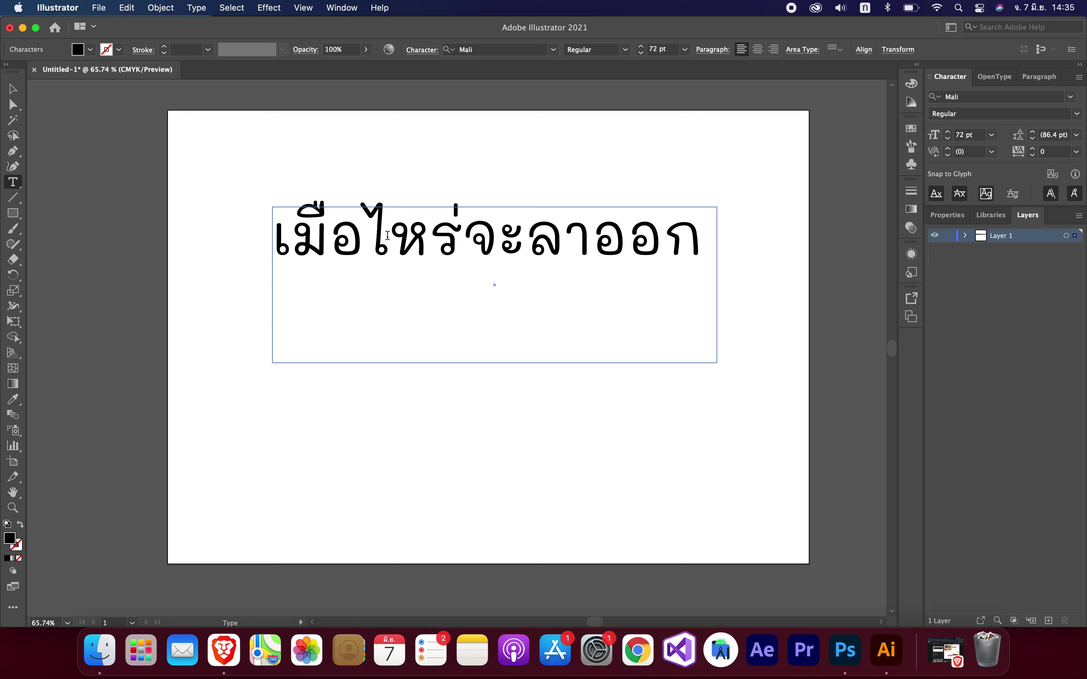
pyautogui.press('super+a')
pyautogui.click(366, 50)
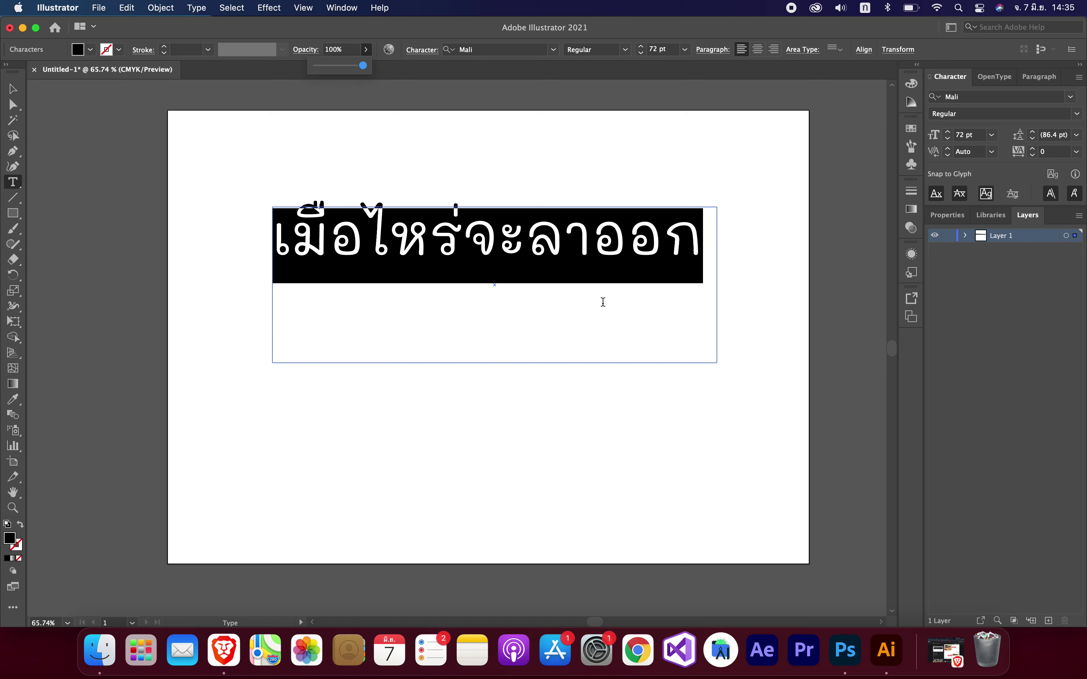
pyautogui.click(554, 50)
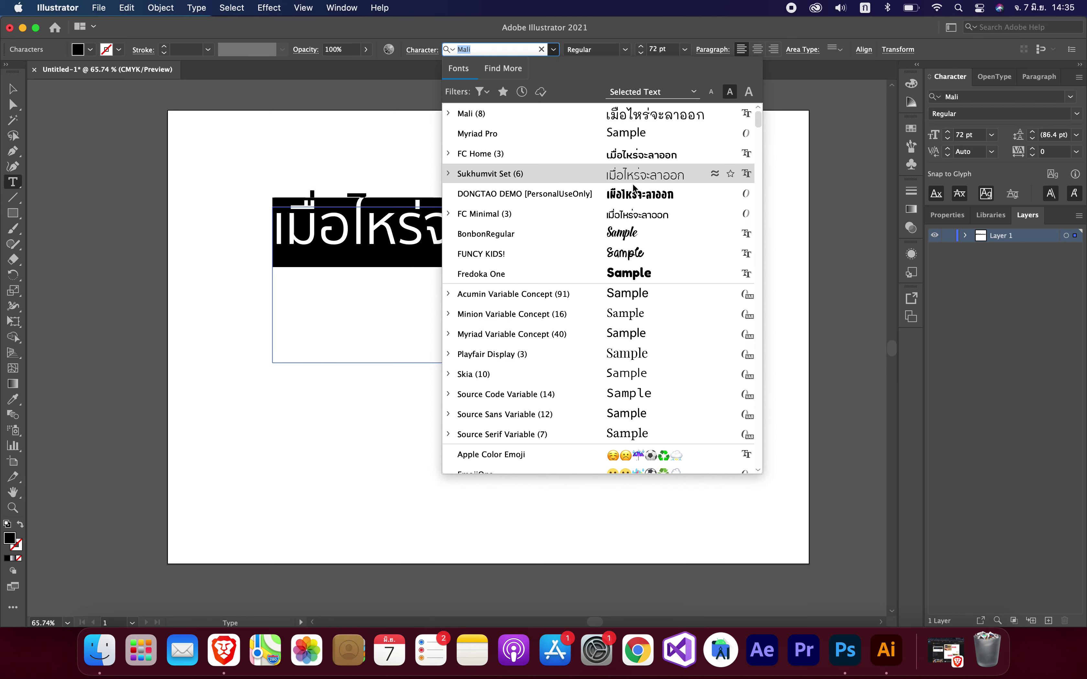
pyautogui.click(633, 155)
pyautogui.press('Escape')
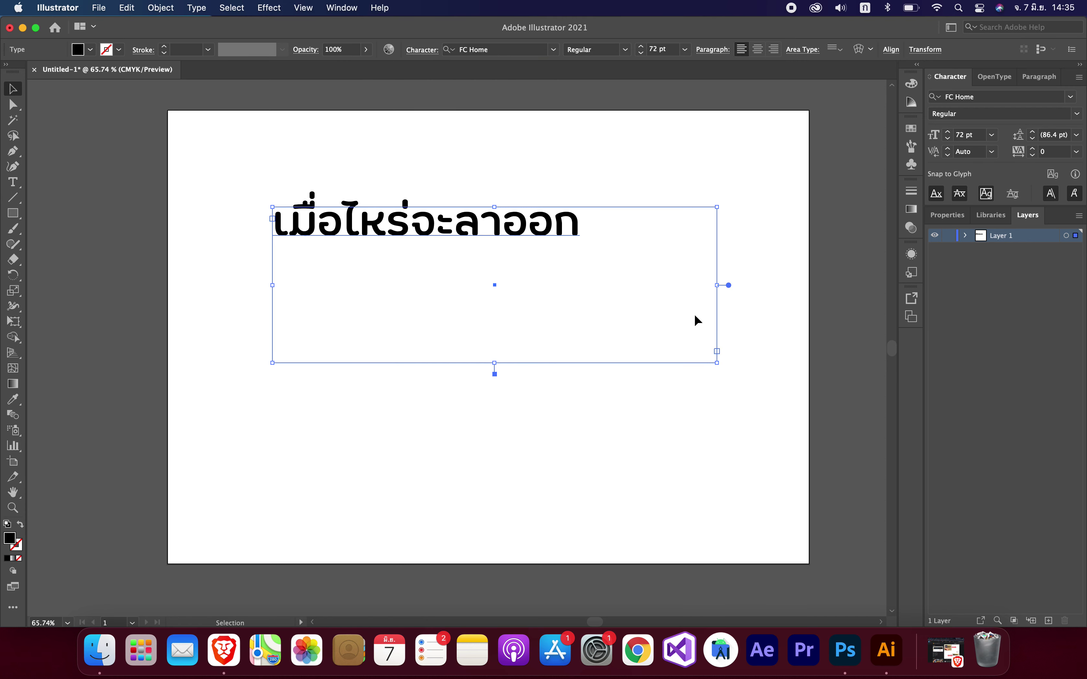
# Shrink the text frame so it fits closely around the single line of text.
pyautogui.moveTo(718, 361); pyautogui.dragTo(592, 285)
pyautogui.click(585, 235)
pyautogui.press('super+z')
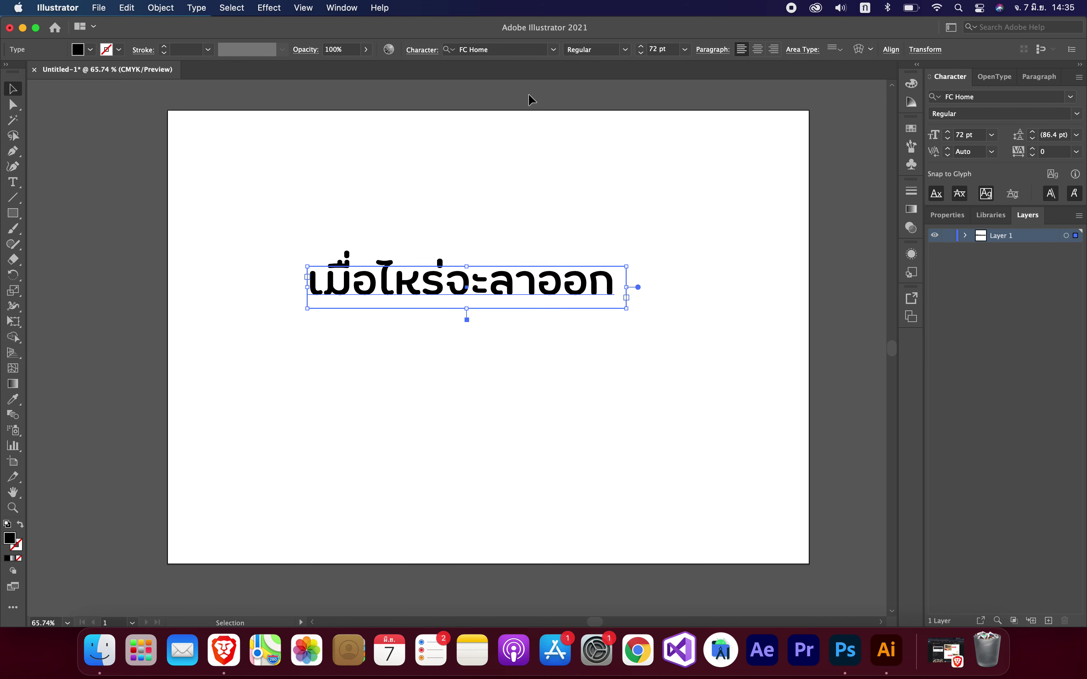
# Choose the 72 pt font size for the text and move it to the artboard's horizontal centre.
pyautogui.click(684, 49)
pyautogui.click(703, 279)
pyautogui.click(562, 232)
pyautogui.moveTo(554, 284); pyautogui.dragTo(576, 301)
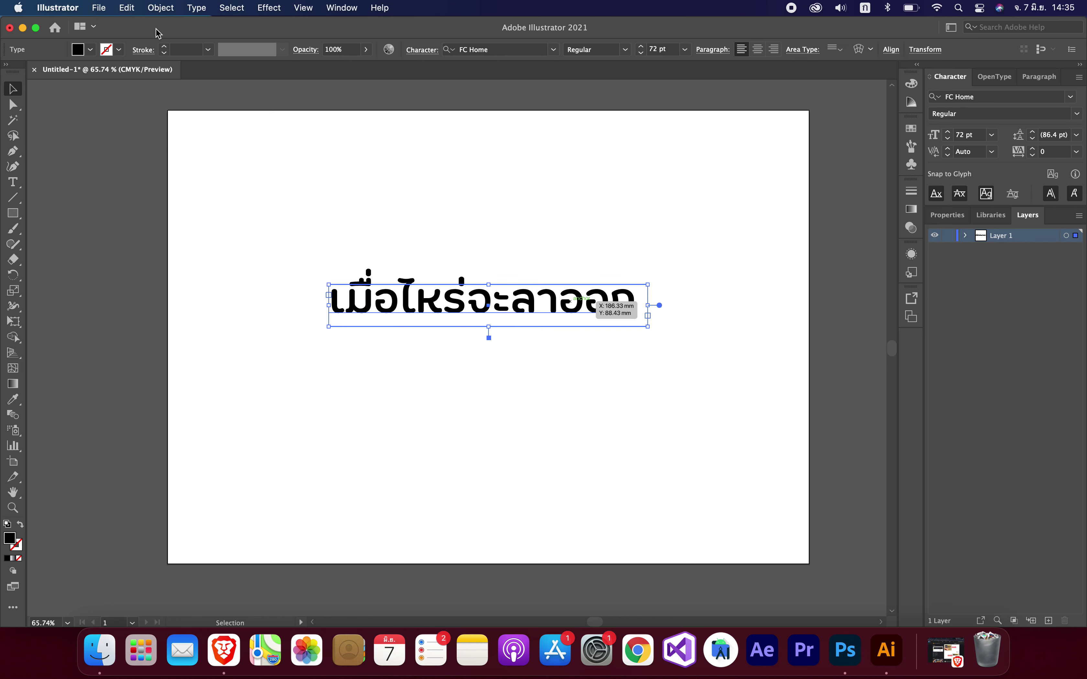
# Change the text's fill colour to the dark blue swatch and deselect it.
pyautogui.click(92, 50)
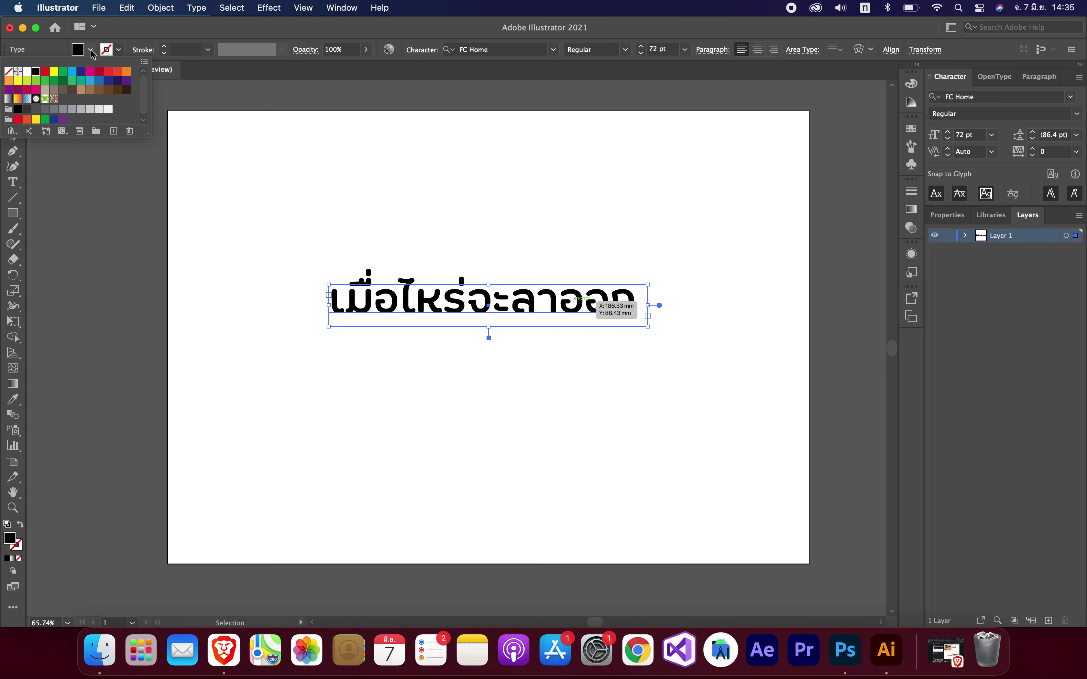
pyautogui.click(109, 87)
pyautogui.click(485, 223)
pyautogui.click(485, 223)
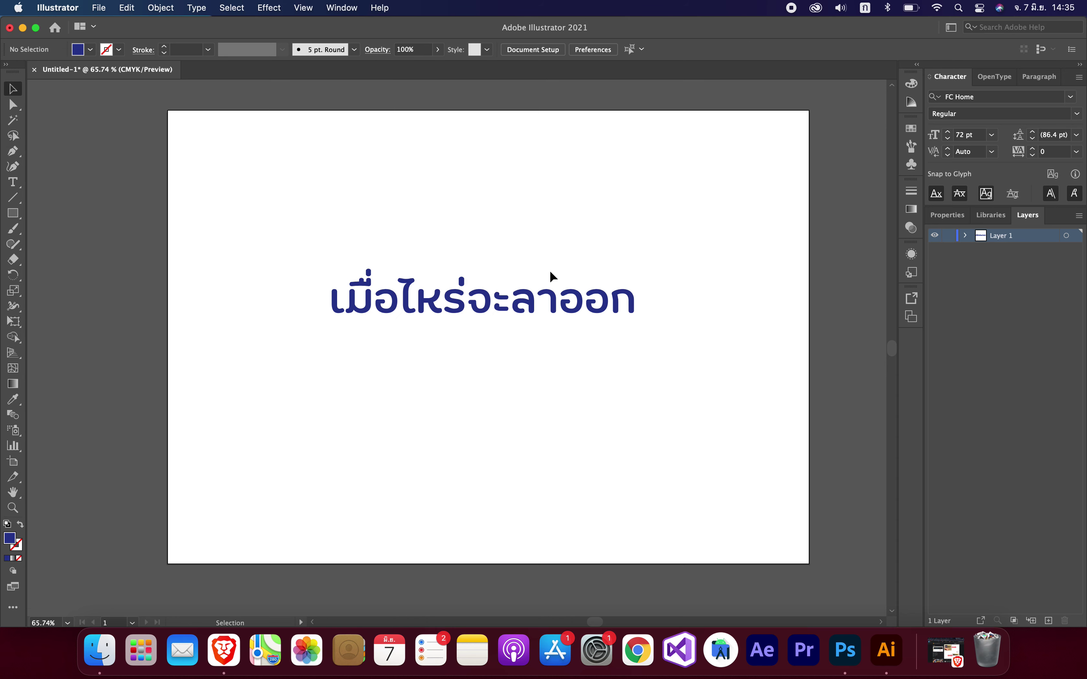
# Nudge the blue text slightly down and convert it to outlines.
pyautogui.moveTo(544, 304); pyautogui.dragTo(544, 310)
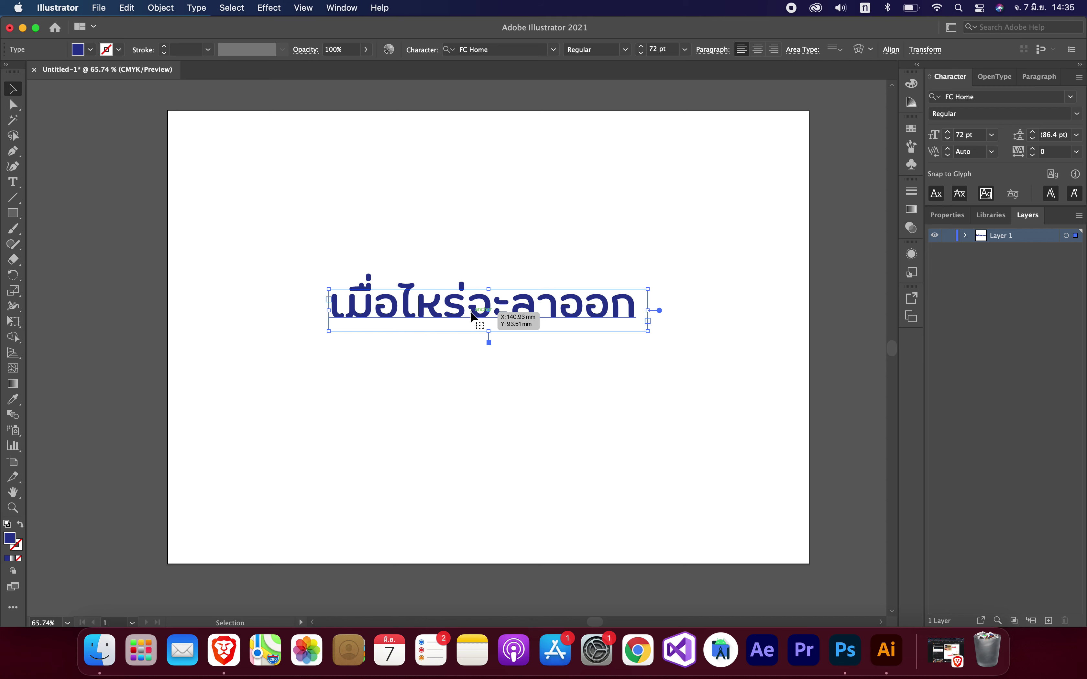
pyautogui.scroll(-1, 472, 315)
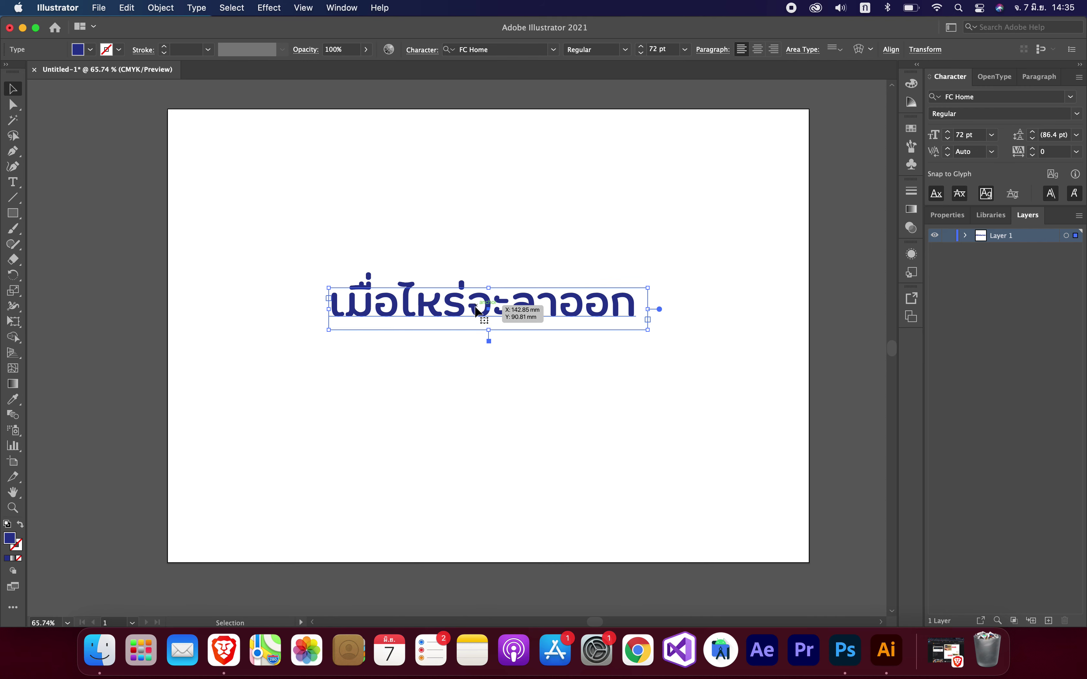
pyautogui.rightClick(476, 310)
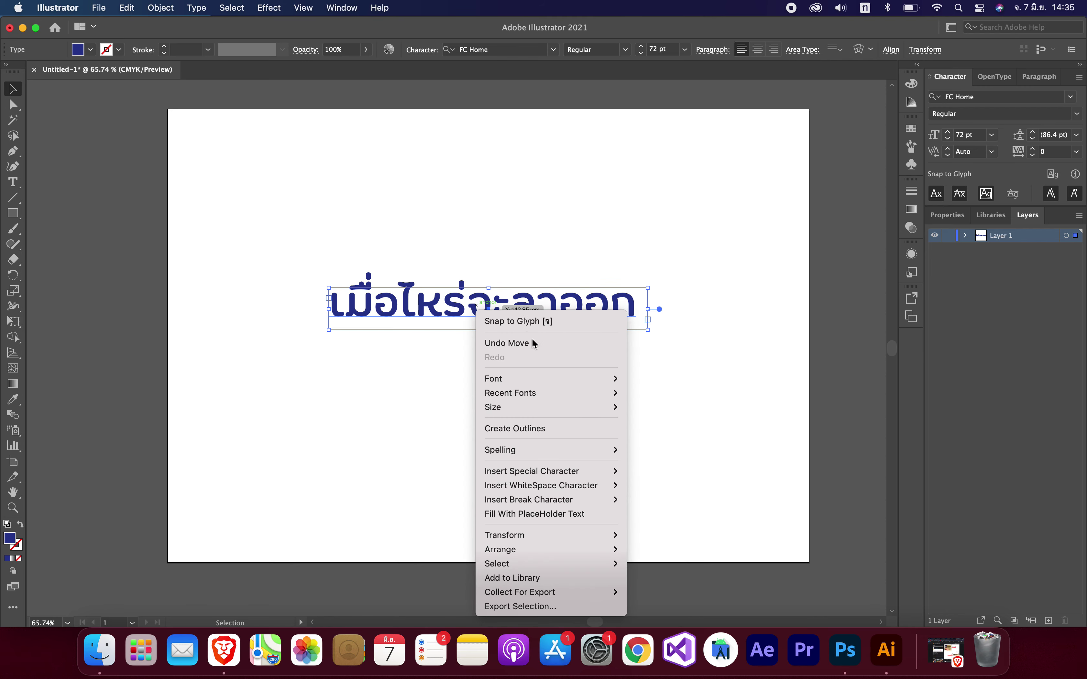
pyautogui.click(557, 430)
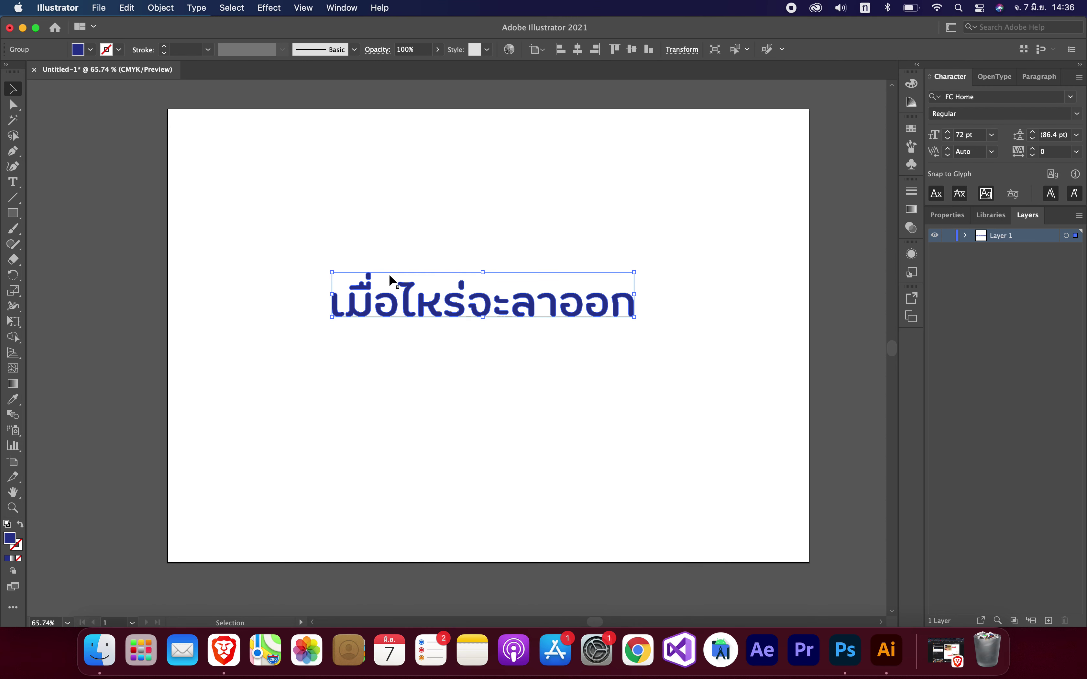
pyautogui.click(474, 233)
# Create an outward offset path around the outlined text with Miter joins, adjusting the offset distance.
pyautogui.click(448, 296)
pyautogui.click(171, 4)
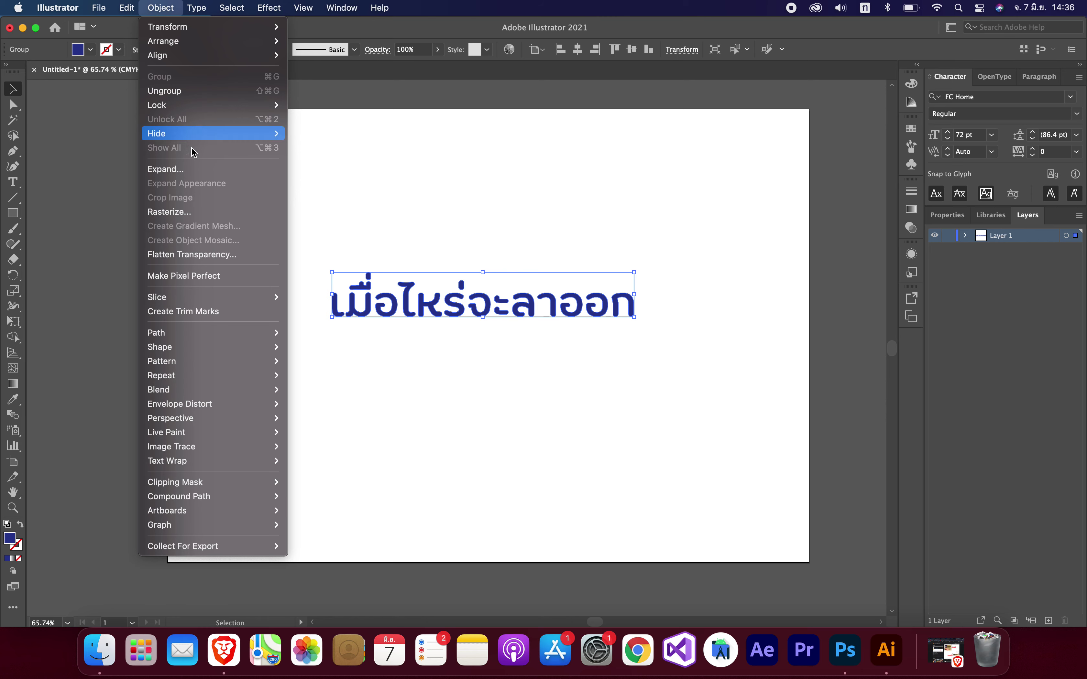
pyautogui.moveTo(195, 335)
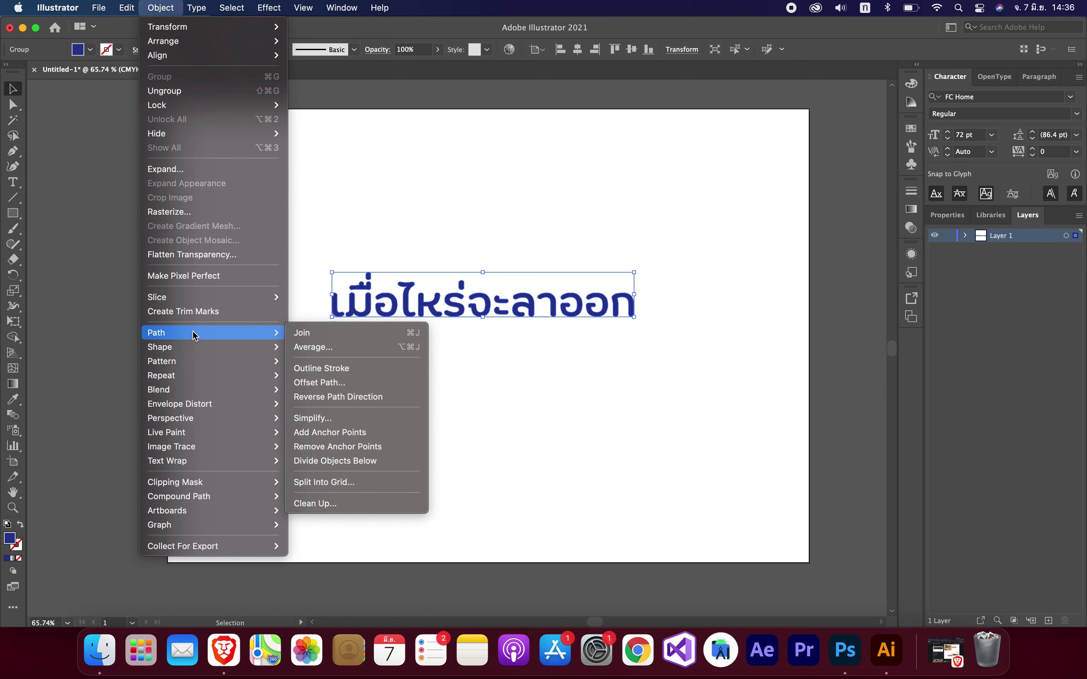
pyautogui.click(341, 383)
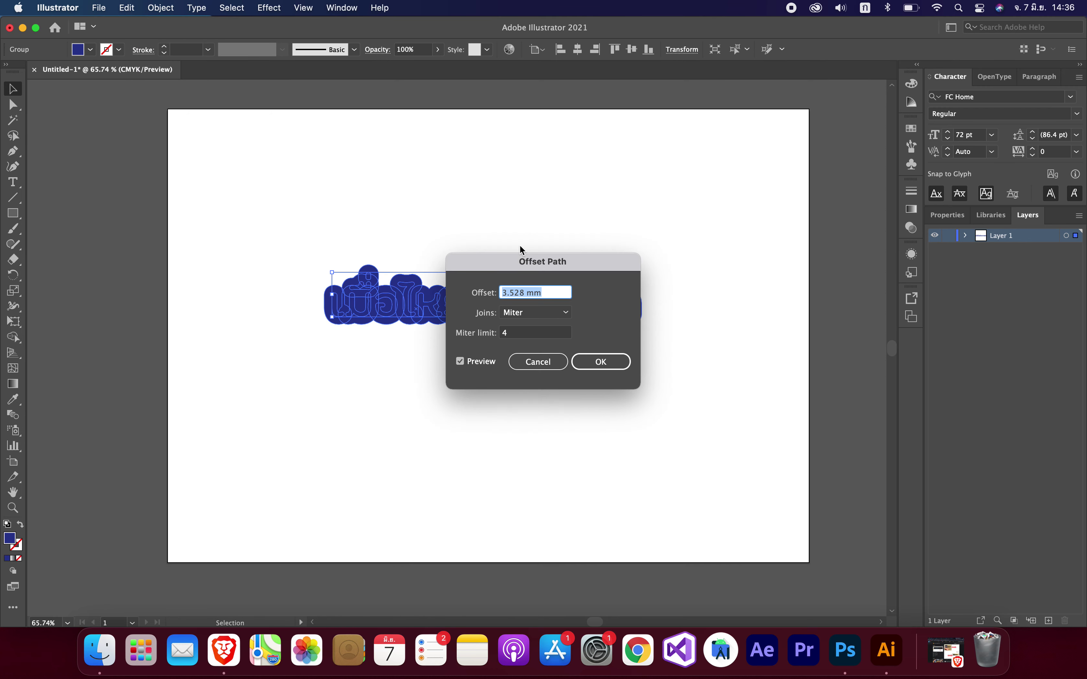
pyautogui.click(519, 293)
pyautogui.press('BackSpace')
pyautogui.press('Delete')
pyautogui.click(614, 363)
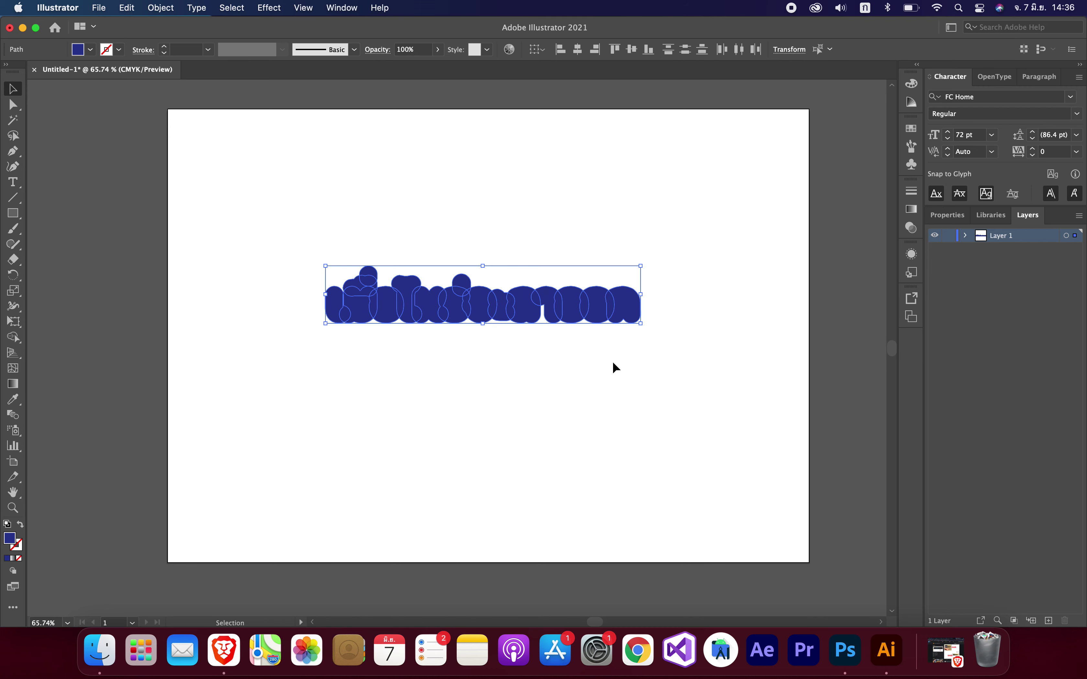
# Group the overlapping offset paths and unite them into one single shape.
pyautogui.rightClick(579, 288)
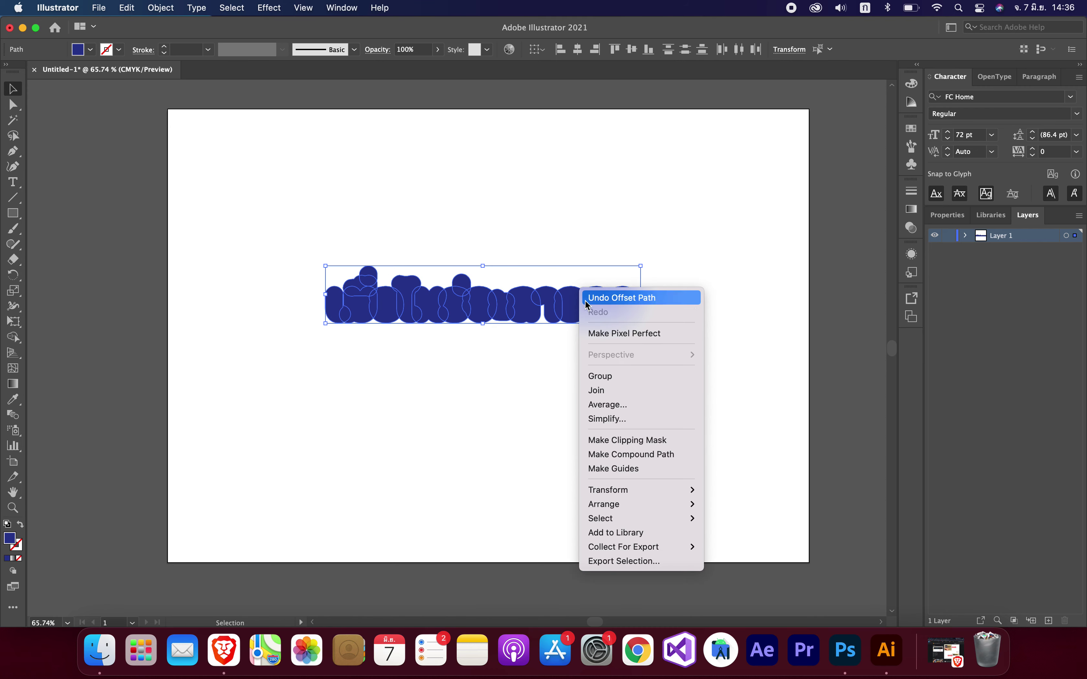
pyautogui.click(635, 376)
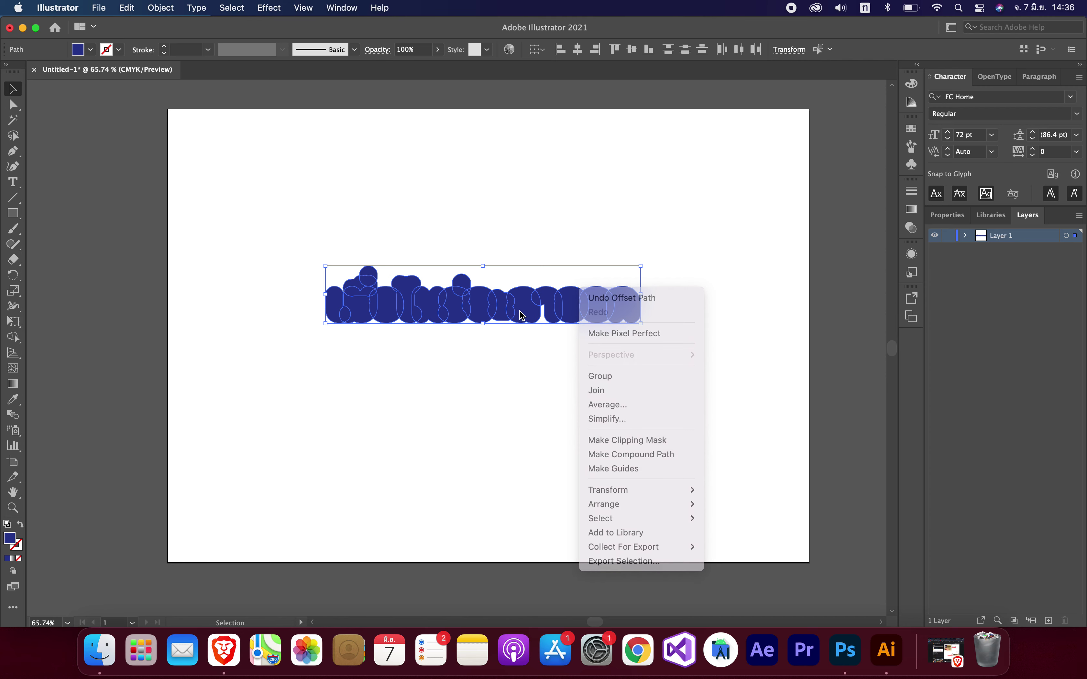
pyautogui.rightClick(516, 322)
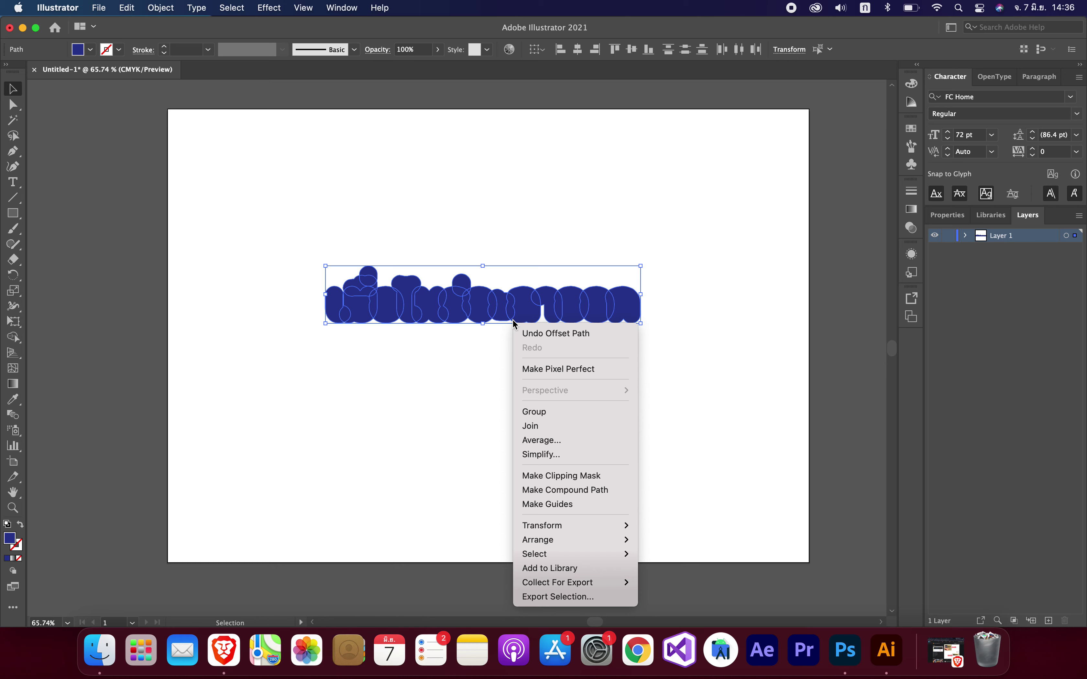
pyautogui.click(550, 415)
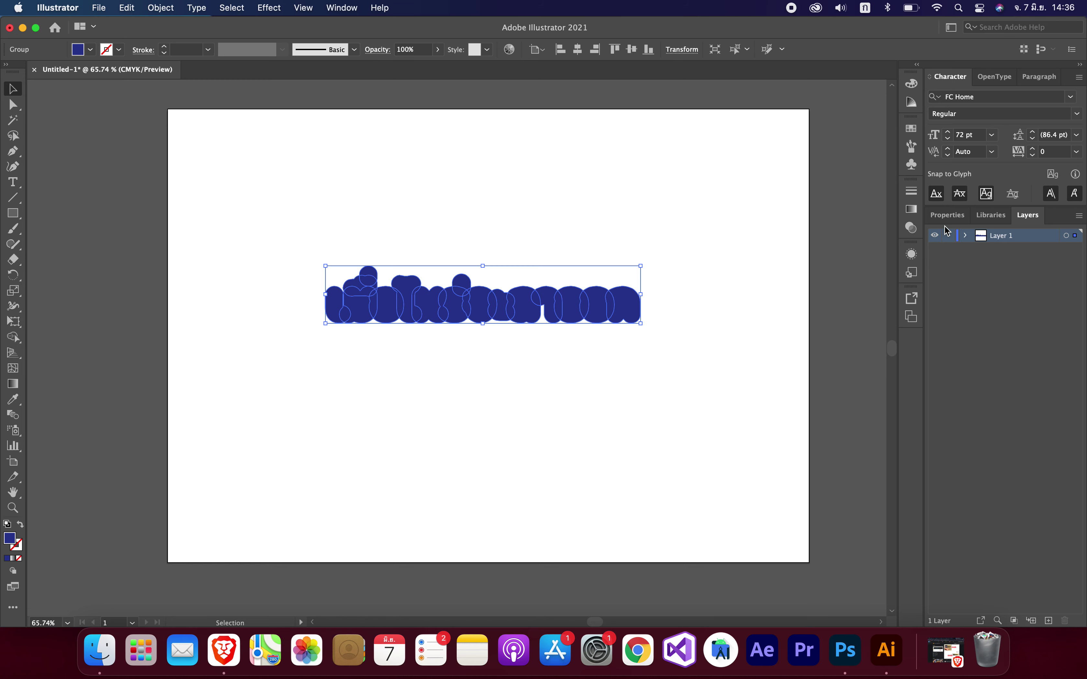
pyautogui.click(951, 219)
pyautogui.click(940, 522)
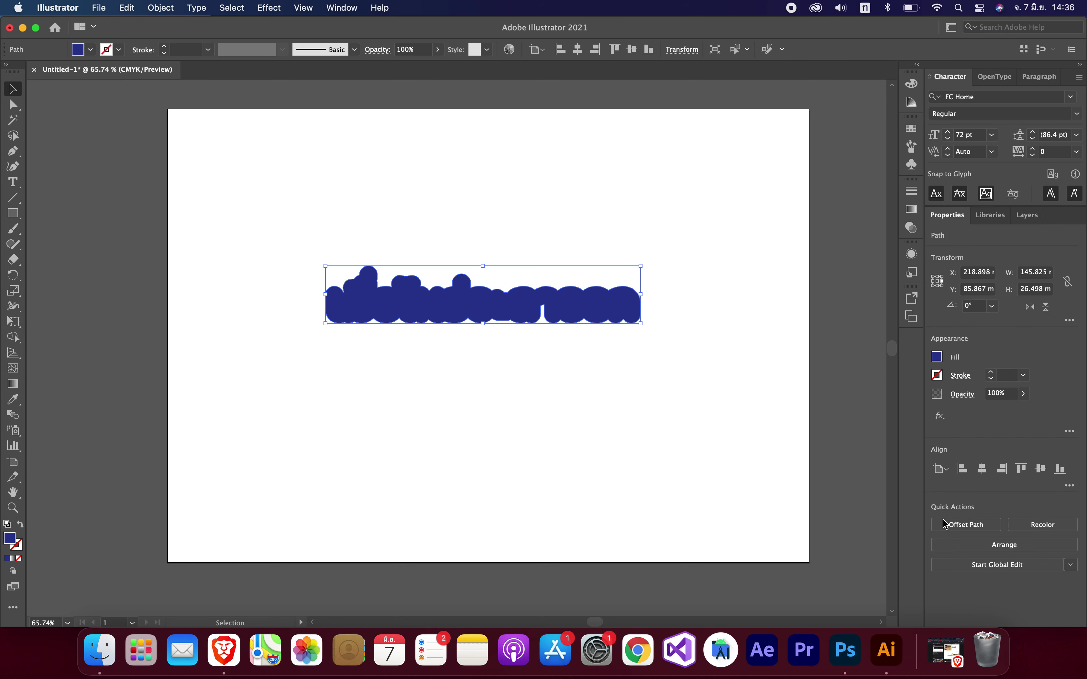
# Fill the united offset shape with the lightest grey swatch.
pyautogui.rightClick(603, 311)
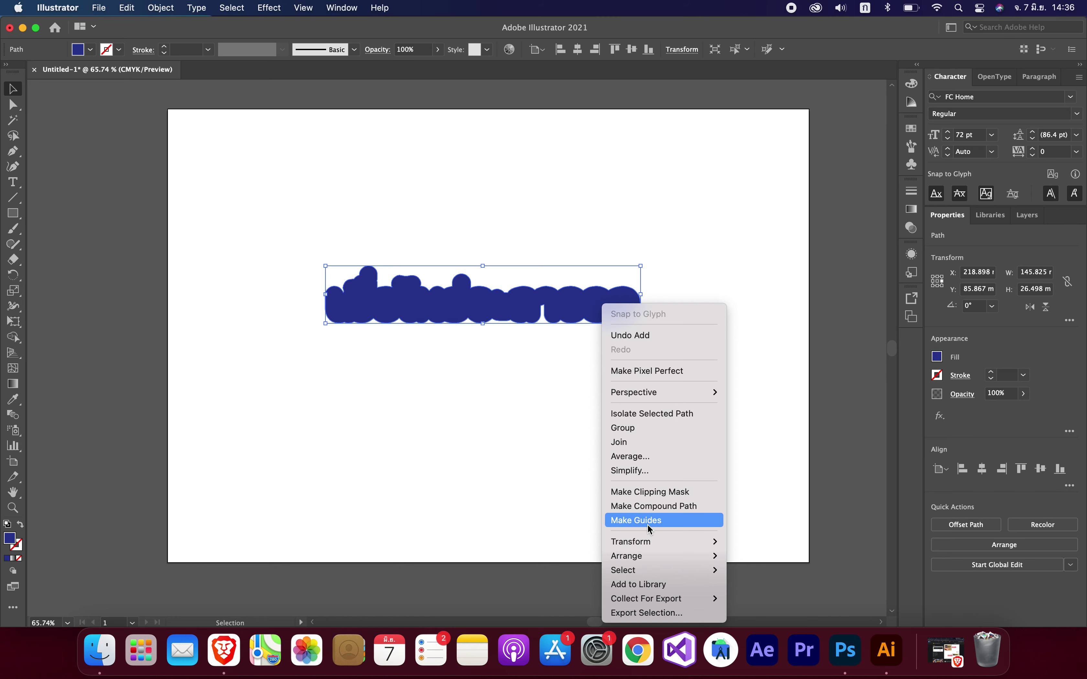
pyautogui.moveTo(648, 544)
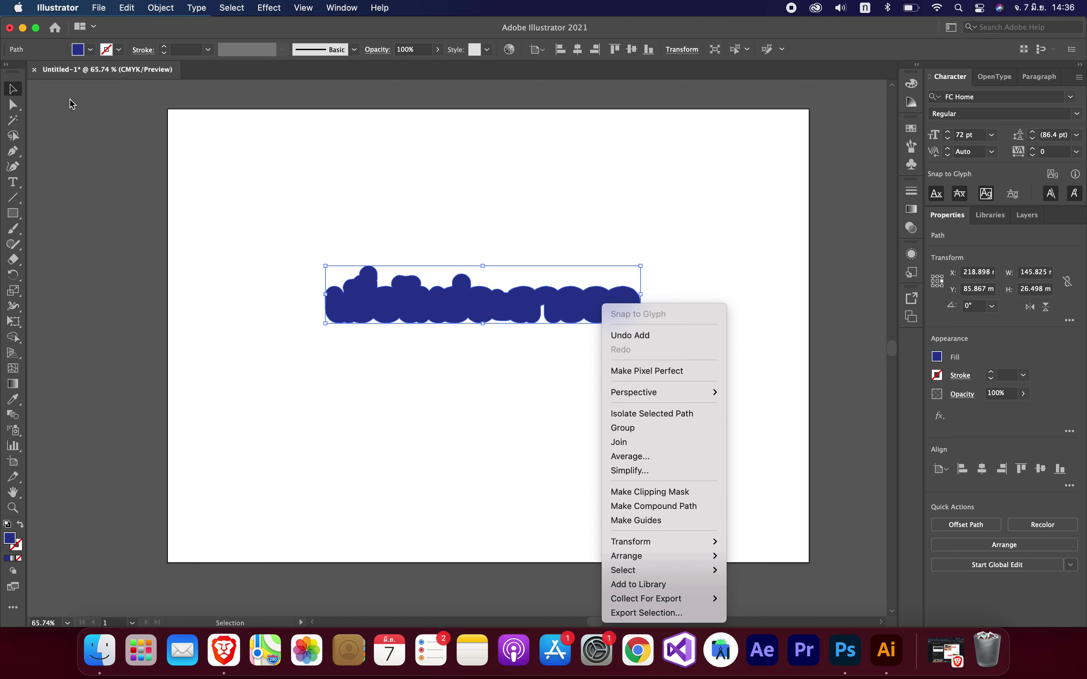
pyautogui.click(91, 50)
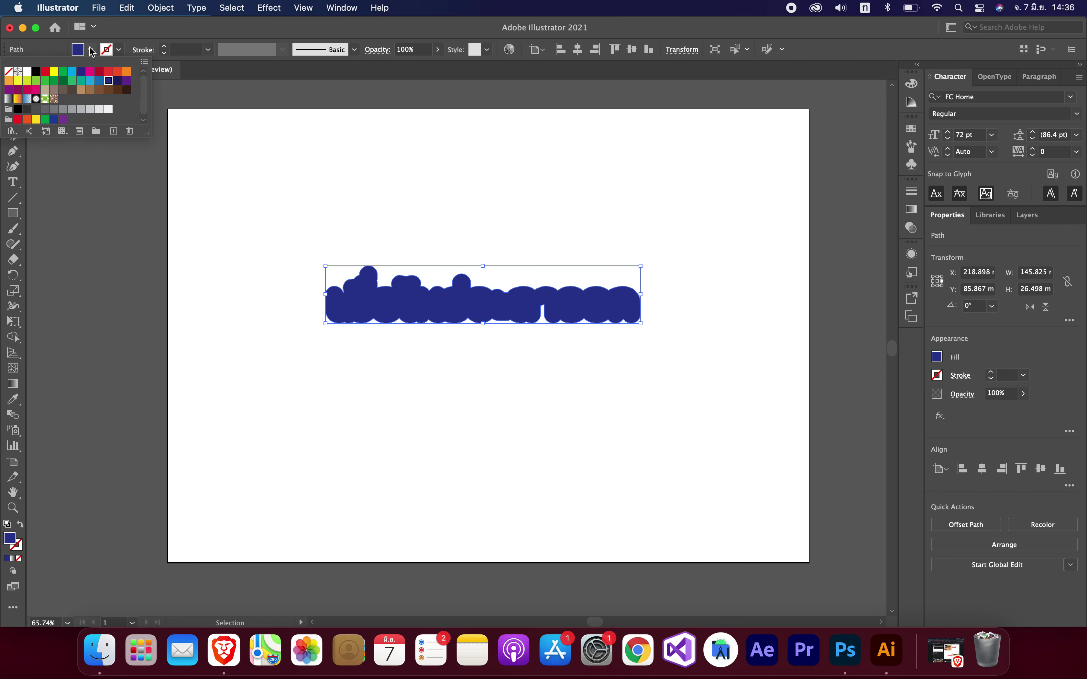
pyautogui.click(107, 110)
pyautogui.click(613, 321)
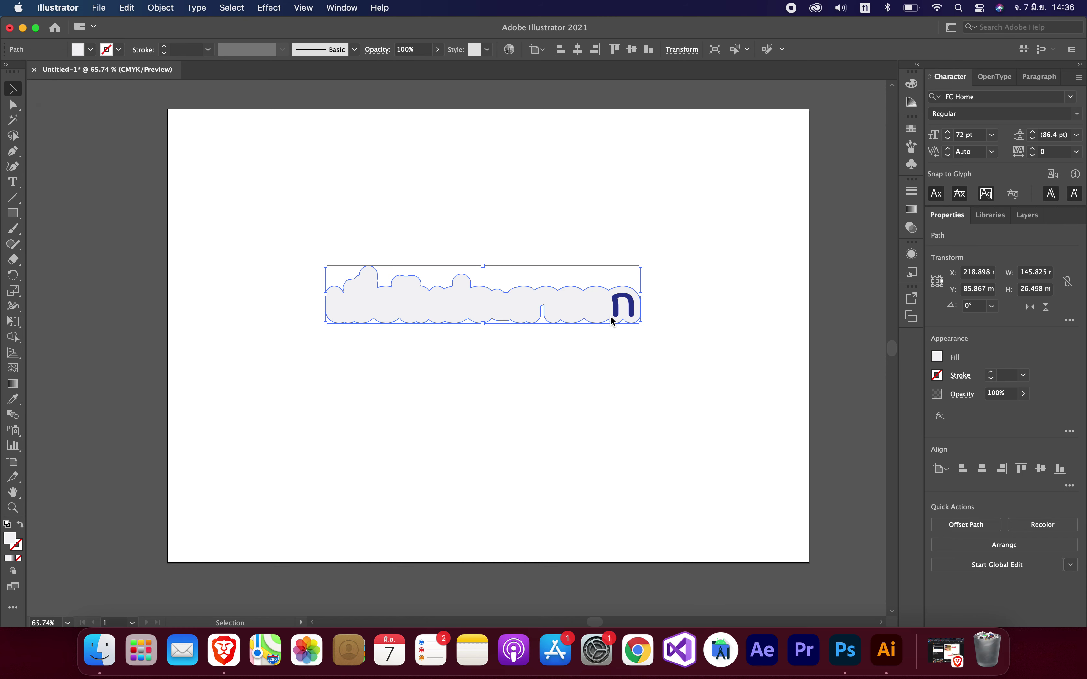
# Send the light grey offset shape to the back, behind the dark blue letters.
pyautogui.rightClick(599, 319)
pyautogui.moveTo(655, 544)
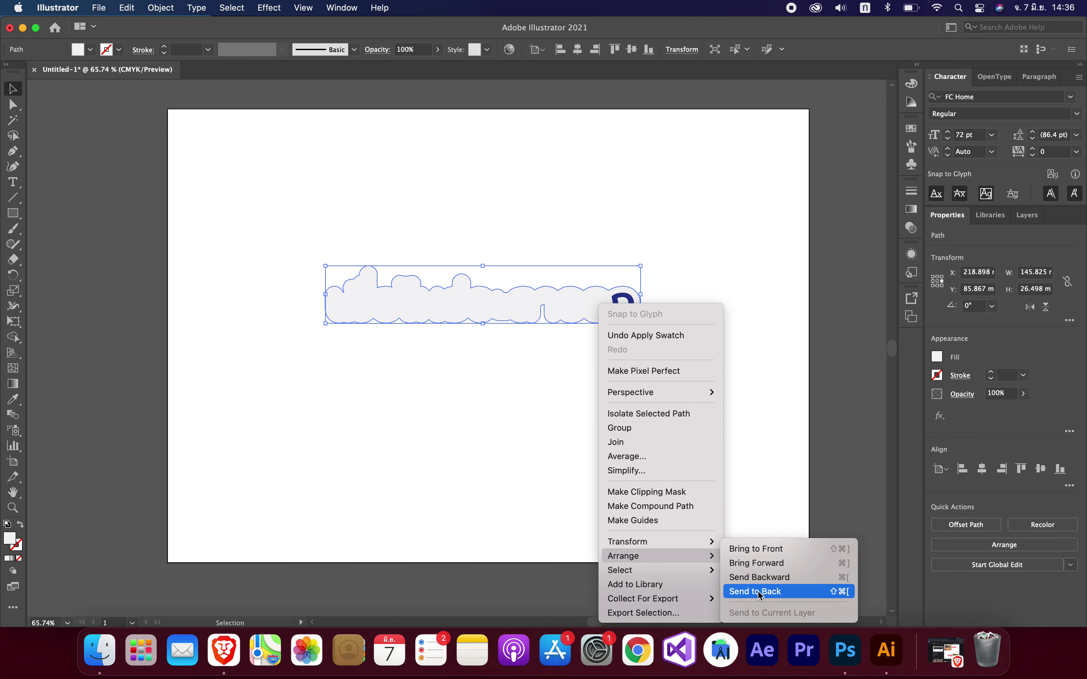
pyautogui.click(758, 593)
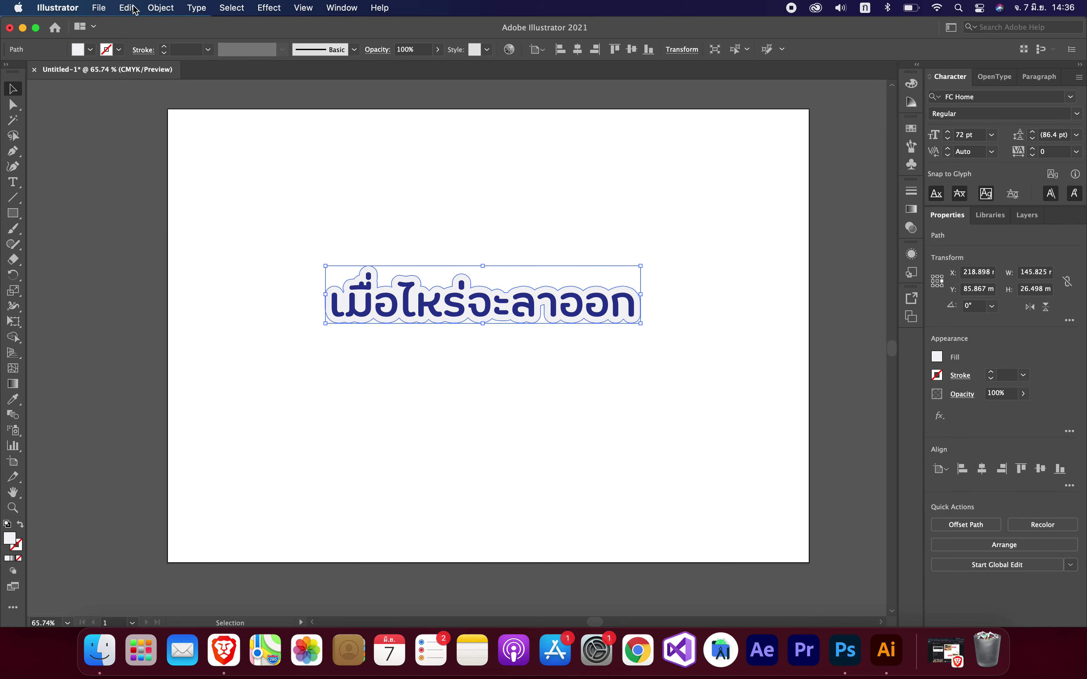
# Try several fill swatches on the offset shape and settle on light orange.
pyautogui.click(91, 48)
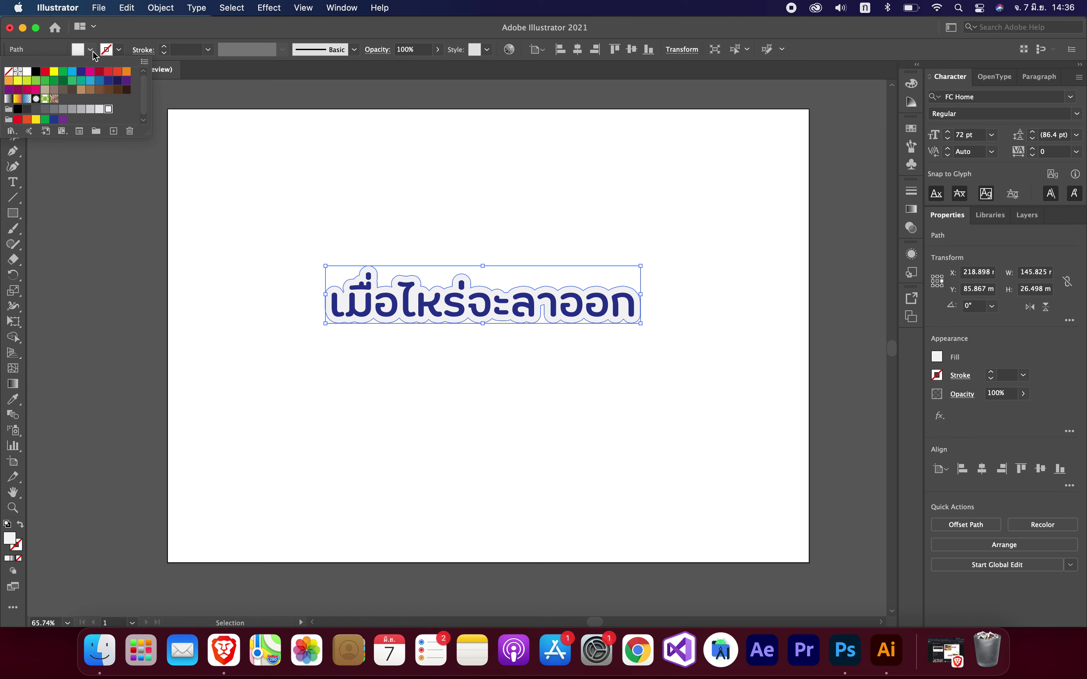
pyautogui.click(54, 110)
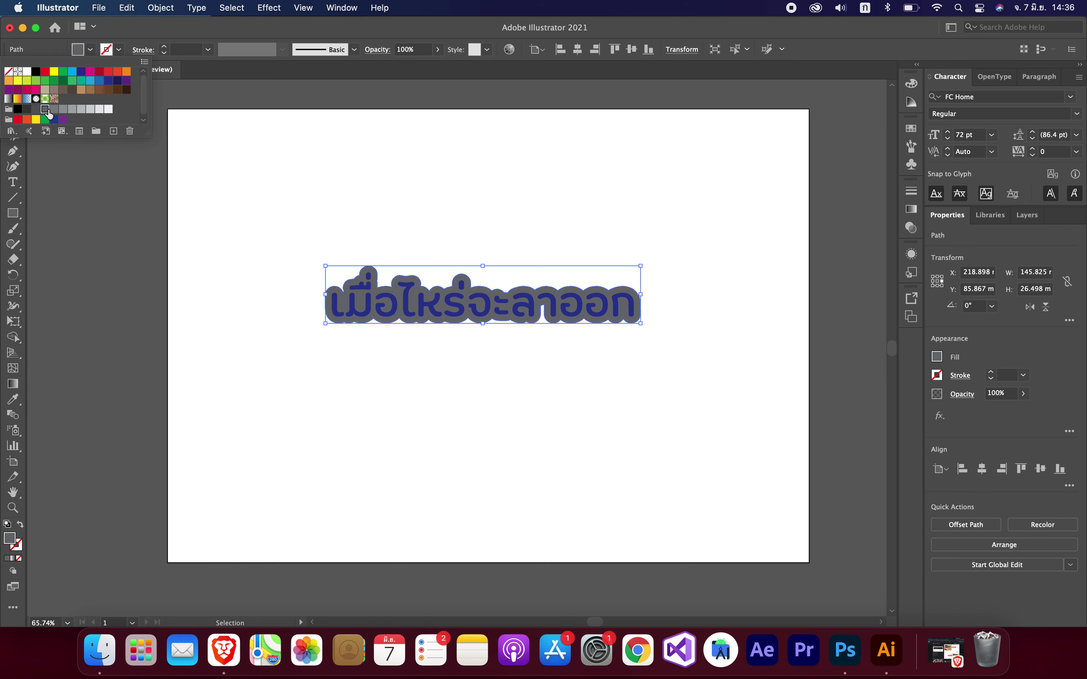
pyautogui.click(118, 81)
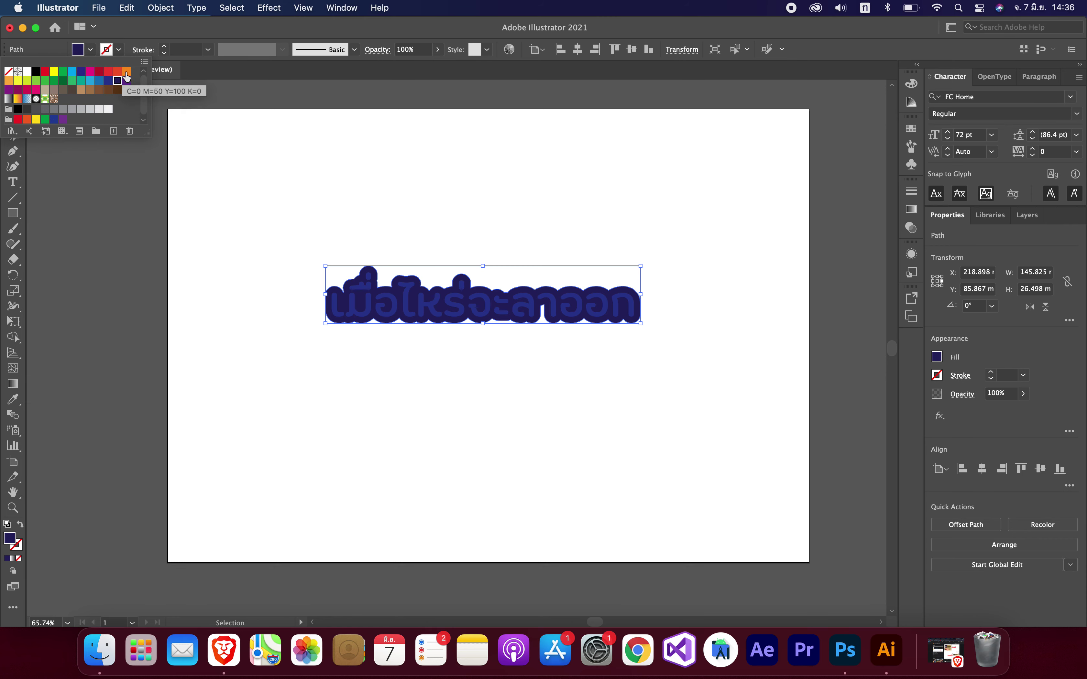
pyautogui.click(126, 72)
pyautogui.click(9, 81)
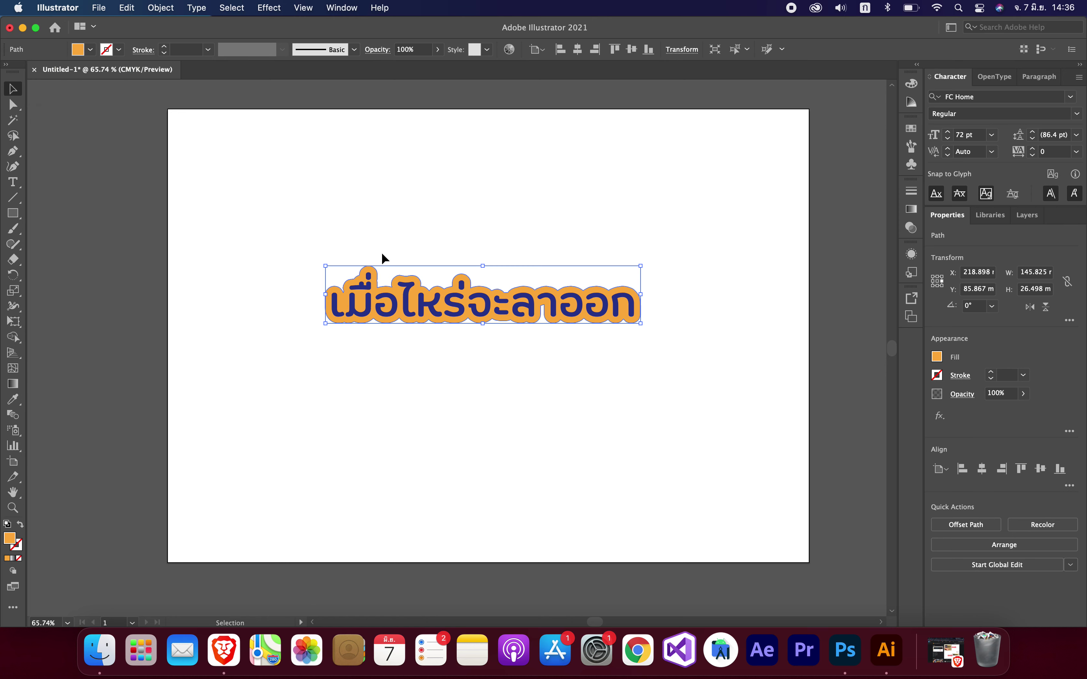
# Group the dark blue letters together with the orange offset shape.
pyautogui.rightClick(374, 268)
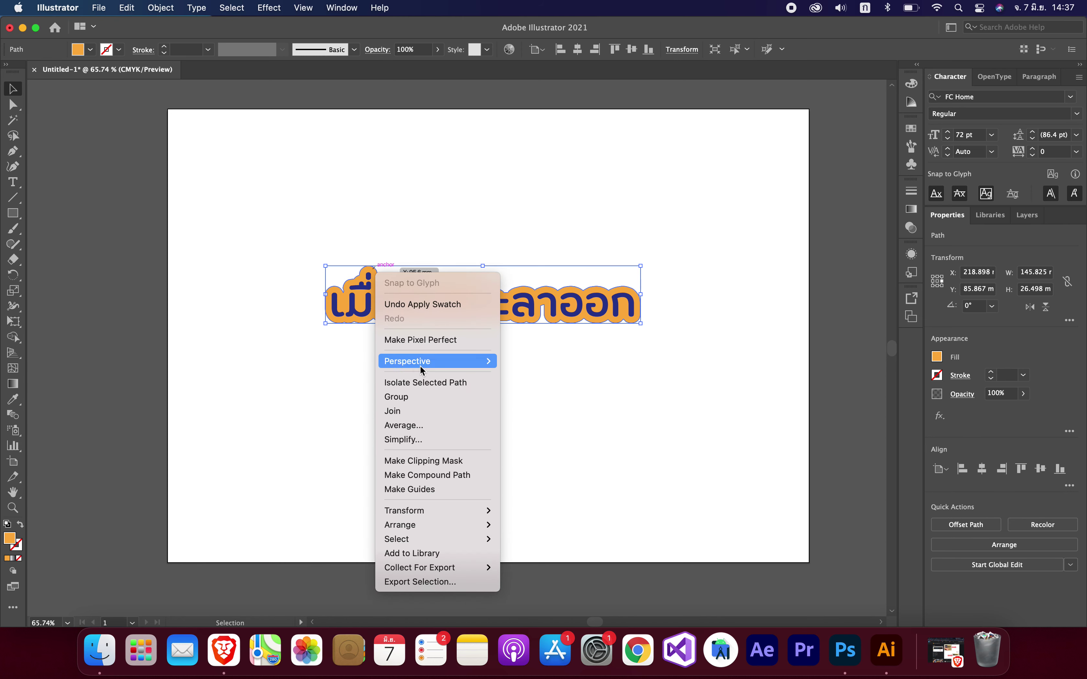
pyautogui.click(655, 316)
pyautogui.click(662, 281)
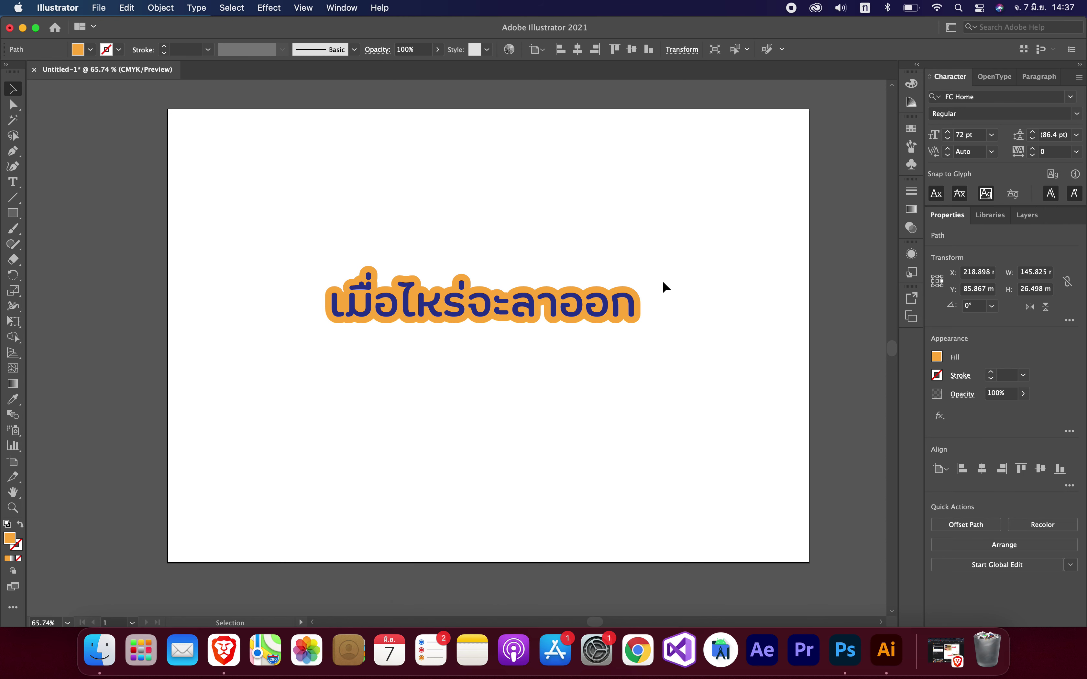
pyautogui.press('super+a')
pyautogui.press('super+g')
pyautogui.rightClick(629, 293)
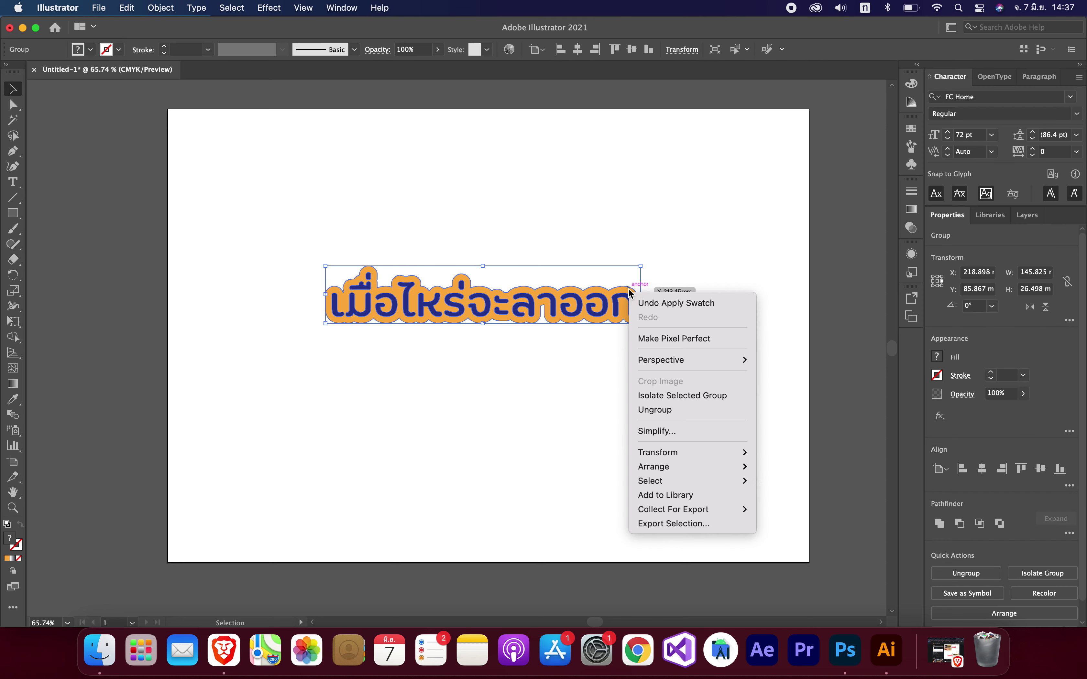
pyautogui.press('Escape')
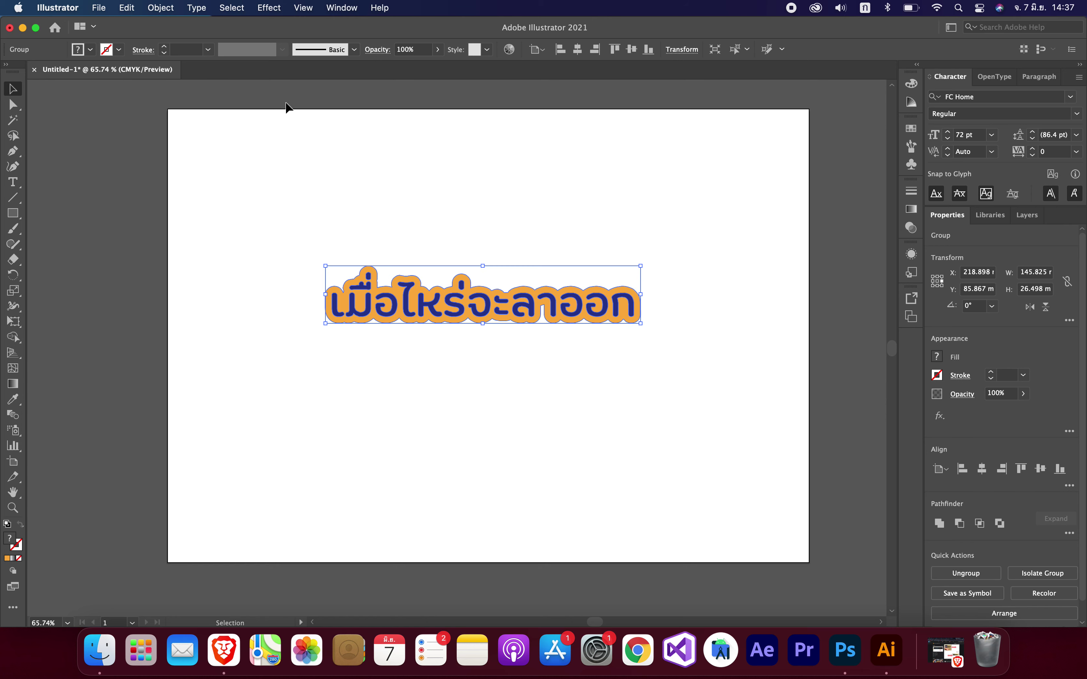
# Add a small area text note reading COPY above the artwork at 14 pt.
pyautogui.click(13, 182)
pyautogui.moveTo(528, 162); pyautogui.dragTo(606, 189)
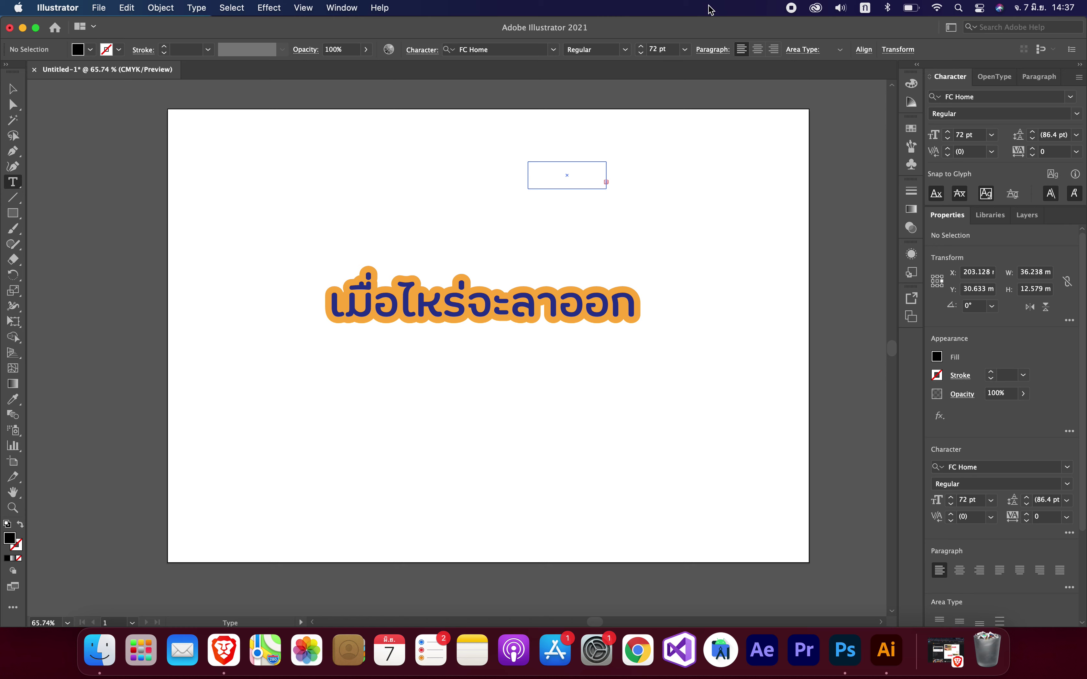
pyautogui.click(682, 48)
pyautogui.click(703, 184)
pyautogui.click(569, 172)
pyautogui.write('cOPY')
pyautogui.click(12, 89)
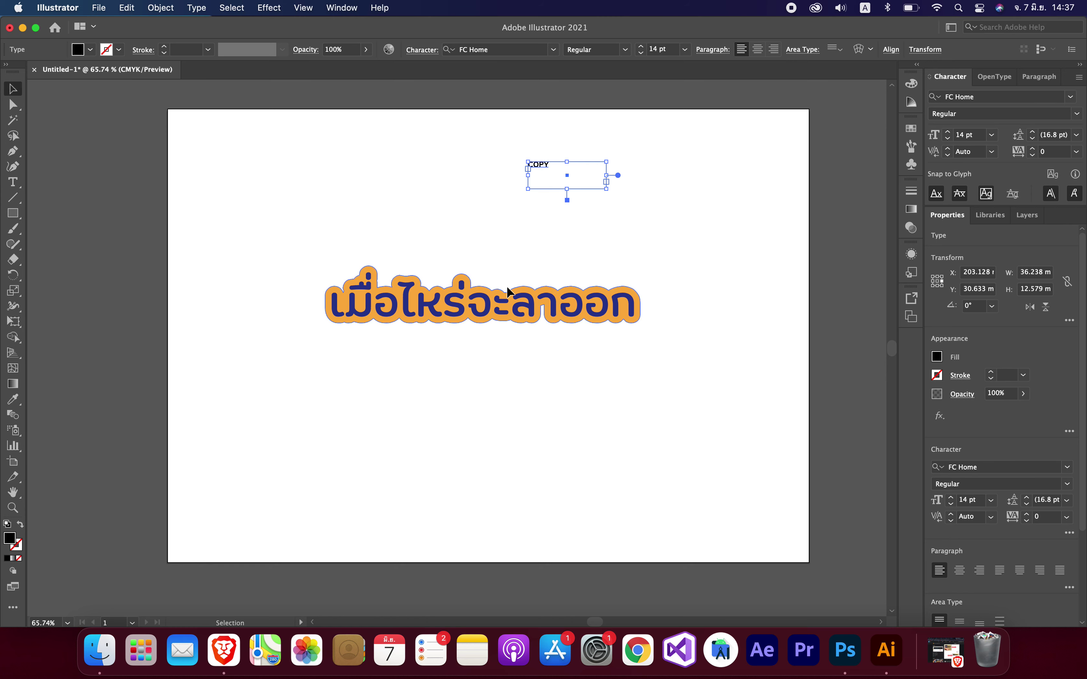
# Copy the grouped lettering artwork and delete the COPY text note.
pyautogui.click(508, 288)
pyautogui.rightClick(508, 290)
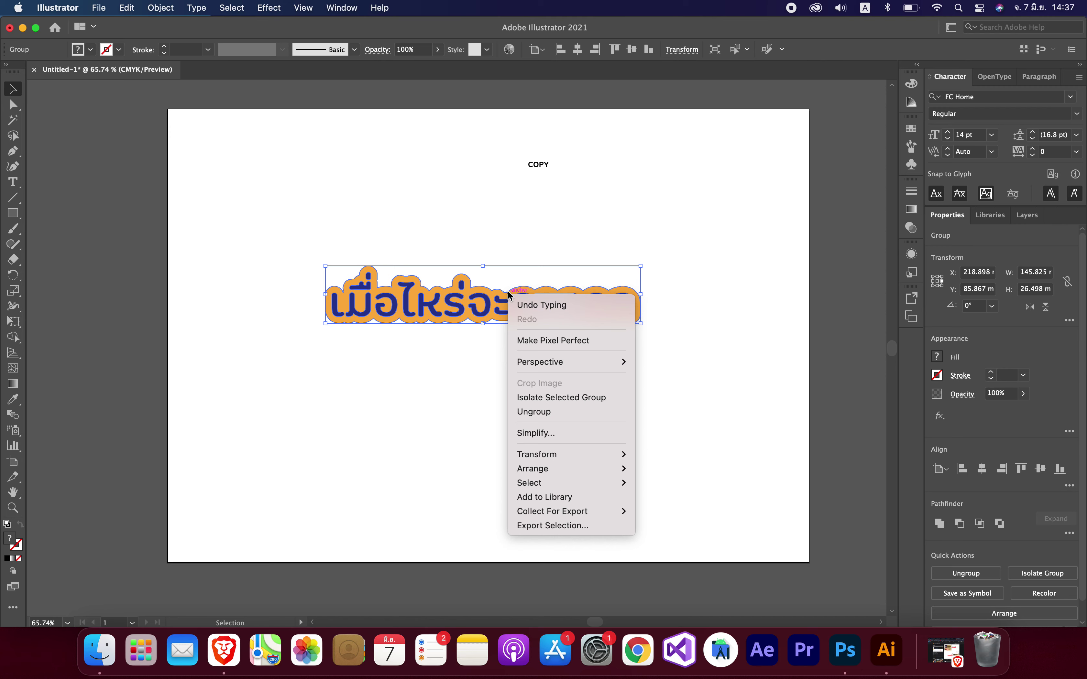
pyautogui.press('Escape')
pyautogui.click(539, 156)
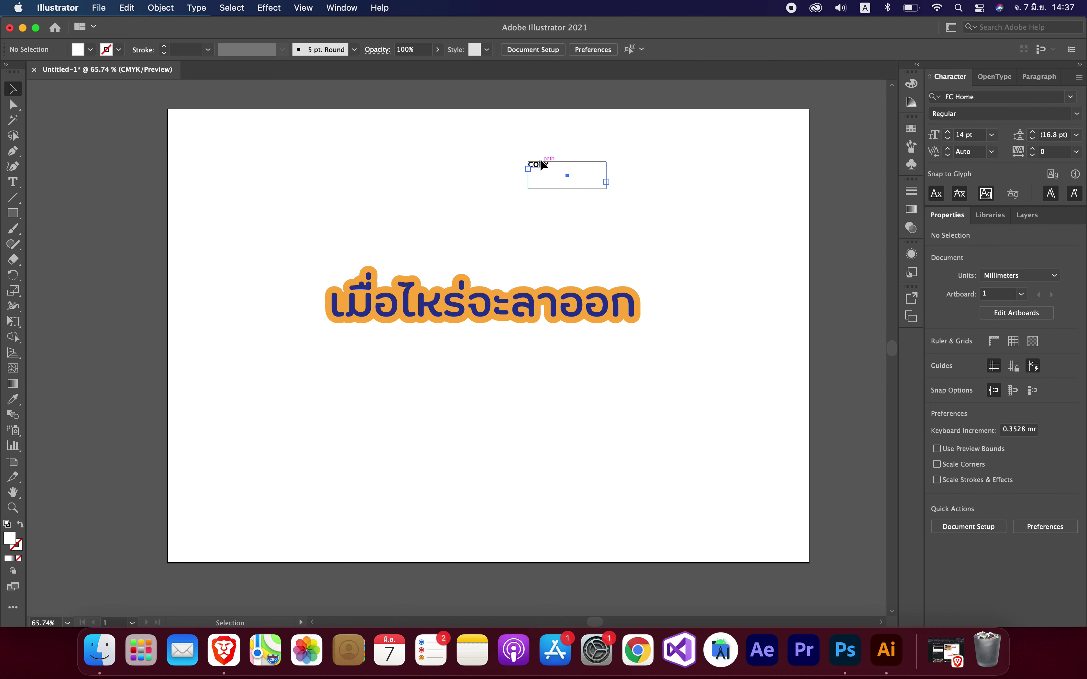
pyautogui.click(540, 161)
pyautogui.press('Delete')
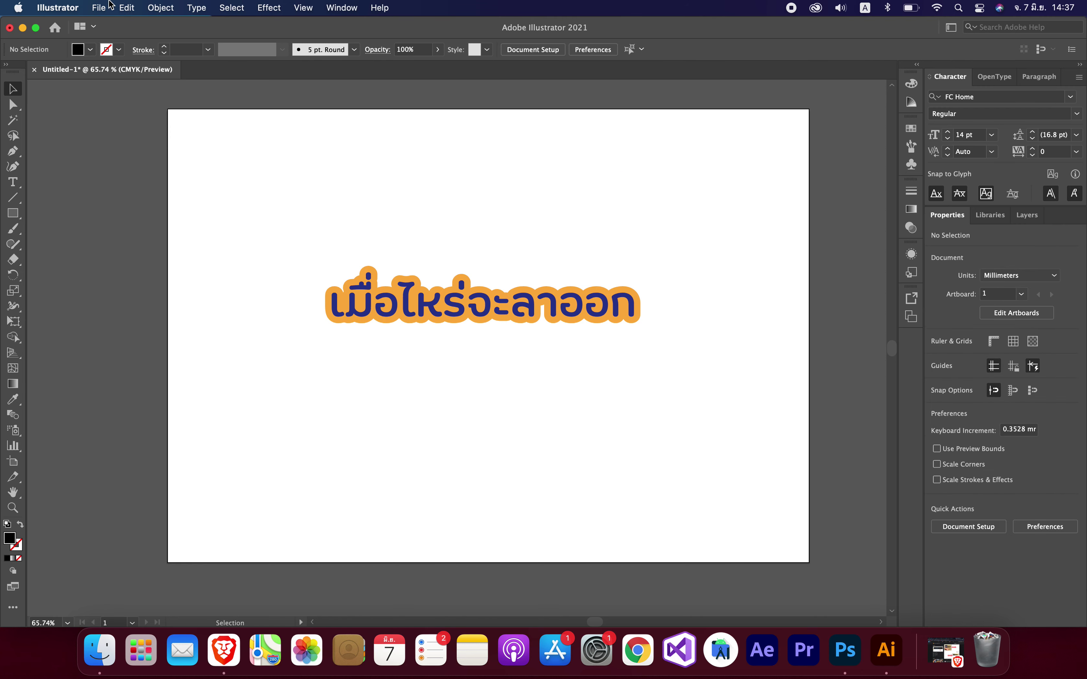
# Paste the copied artwork directly behind the original and fill that copy with red-orange.
pyautogui.click(127, 8)
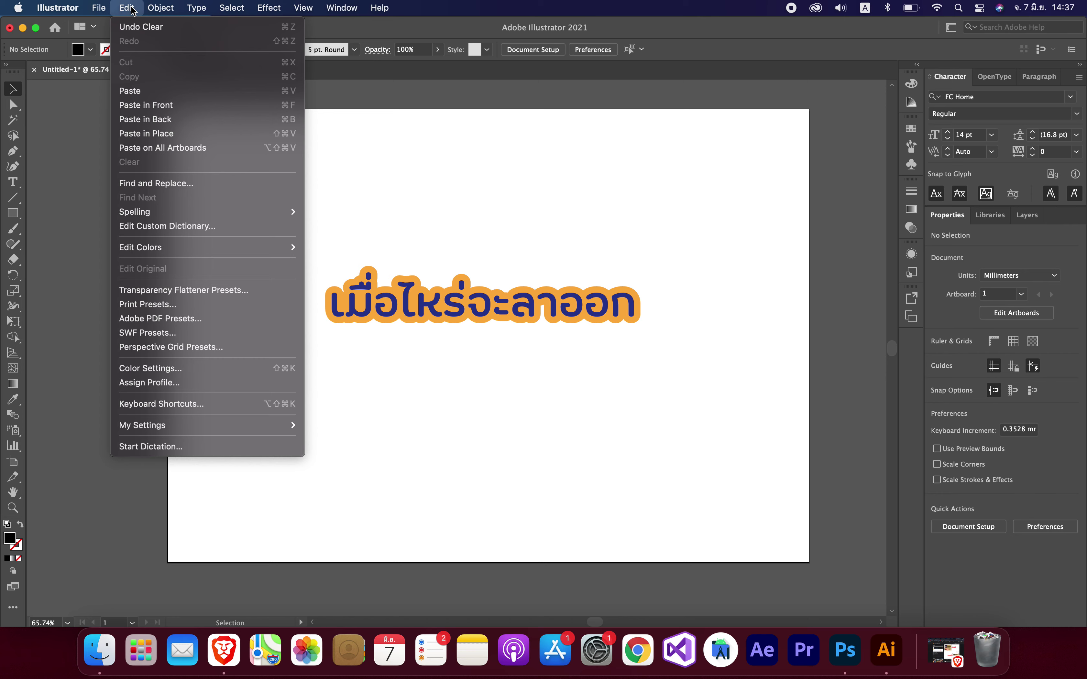
pyautogui.click(181, 115)
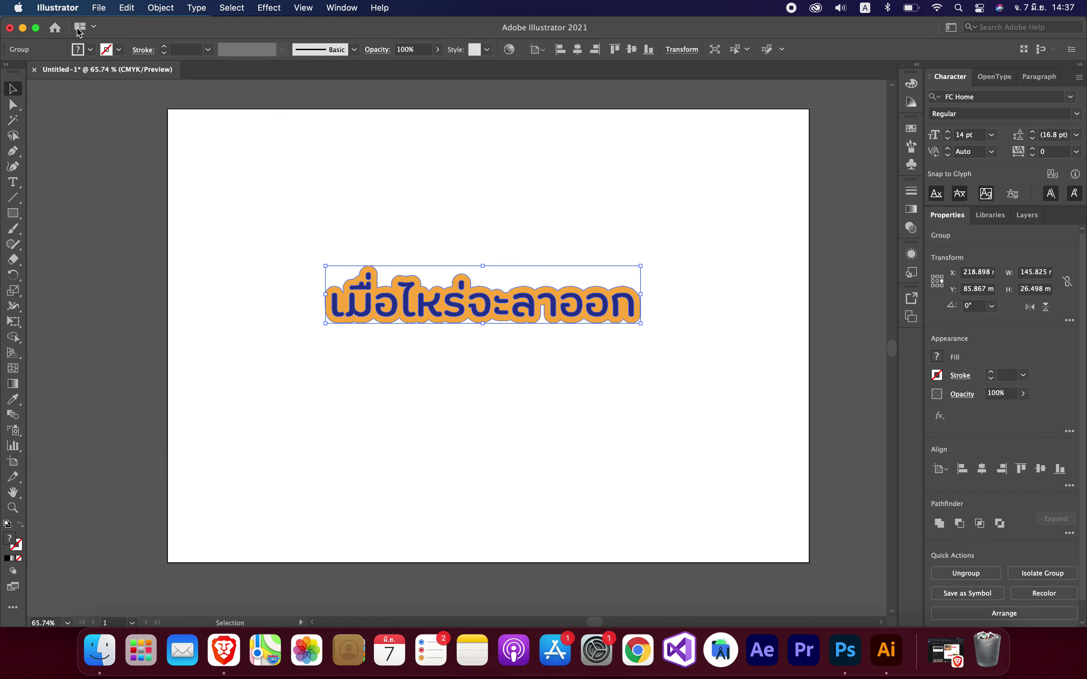
pyautogui.click(90, 50)
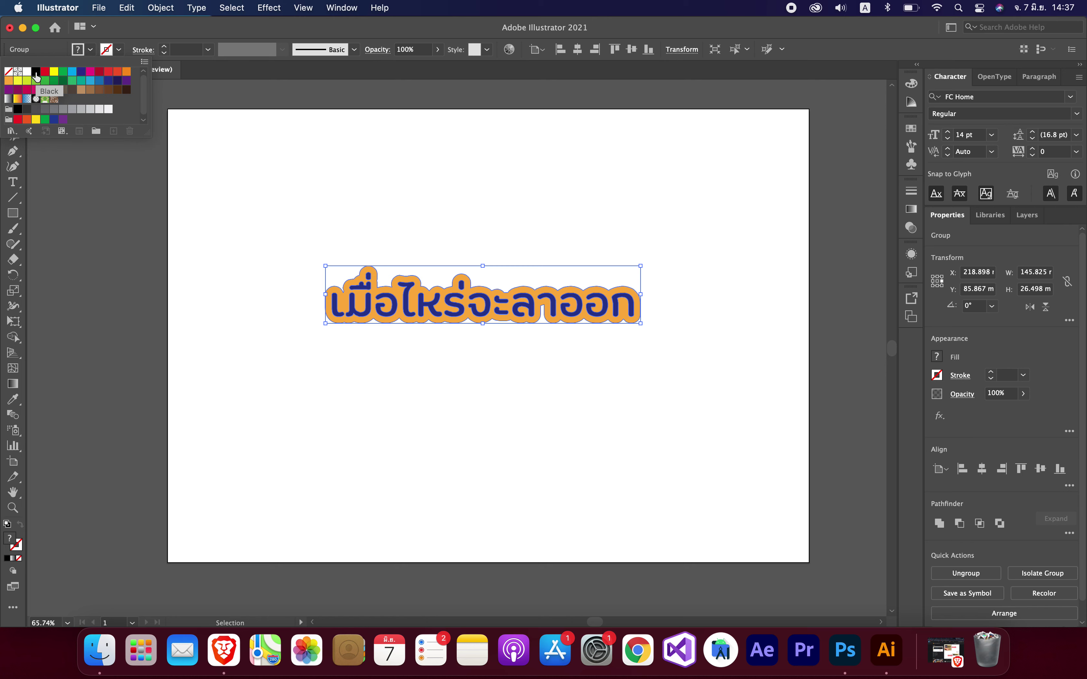
pyautogui.click(118, 72)
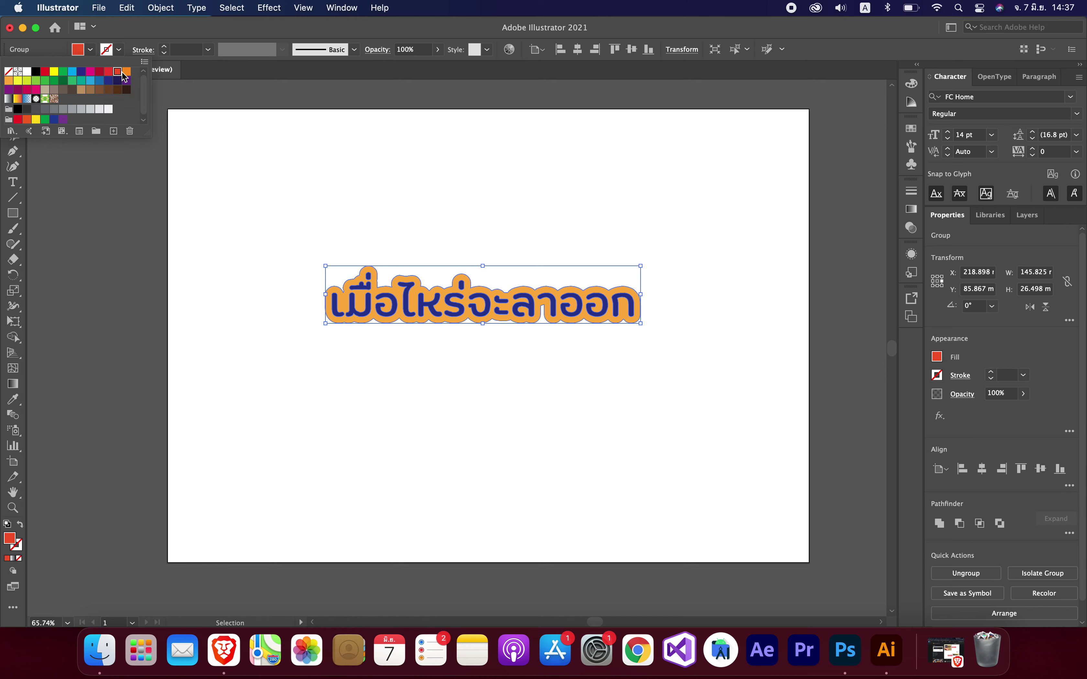
pyautogui.press('Escape')
# Shift the red copy about 9 mm right and 4 mm down from the orange artwork.
pyautogui.press('Up')
pyautogui.press('Up')
pyautogui.press('Up')
pyautogui.press('Up')
pyautogui.press('Up')
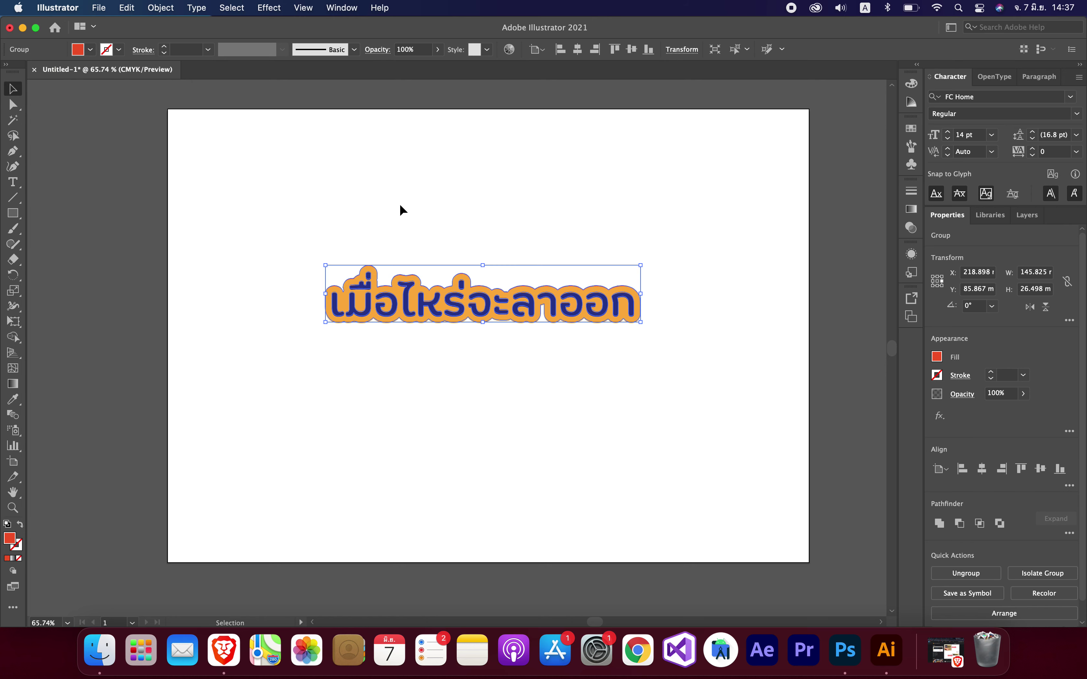
pyautogui.press('Right')
pyautogui.press('Right')
pyautogui.press('Right')
pyautogui.press('Right')
pyautogui.press('Right')
pyautogui.press('Right')
pyautogui.press('Right')
pyautogui.press('Right')
pyautogui.press('Right')
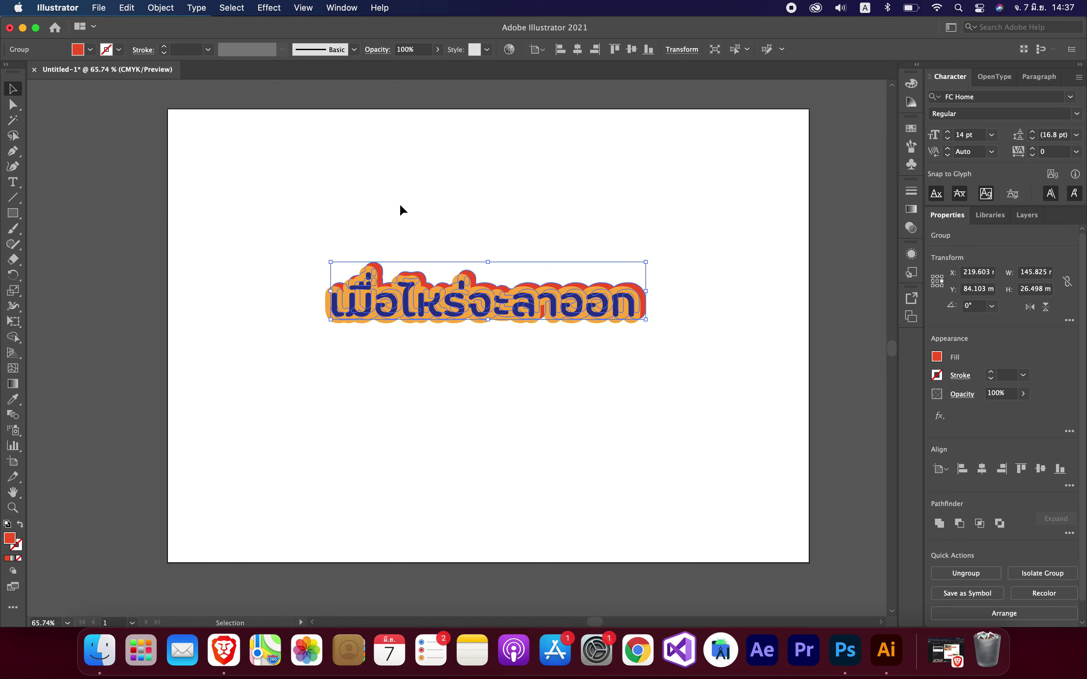
pyautogui.press('Right')
pyautogui.press('Up')
pyautogui.press('Up')
pyautogui.press('Up')
pyautogui.press('Up')
pyautogui.press('Up')
pyautogui.press('Up')
pyautogui.press('Right')
pyautogui.press('Right')
pyautogui.press('Right')
pyautogui.press('Down')
pyautogui.press('Down')
pyautogui.press('Down')
pyautogui.press('Right')
pyautogui.press('Right')
pyautogui.press('Down')
pyautogui.press('Right')
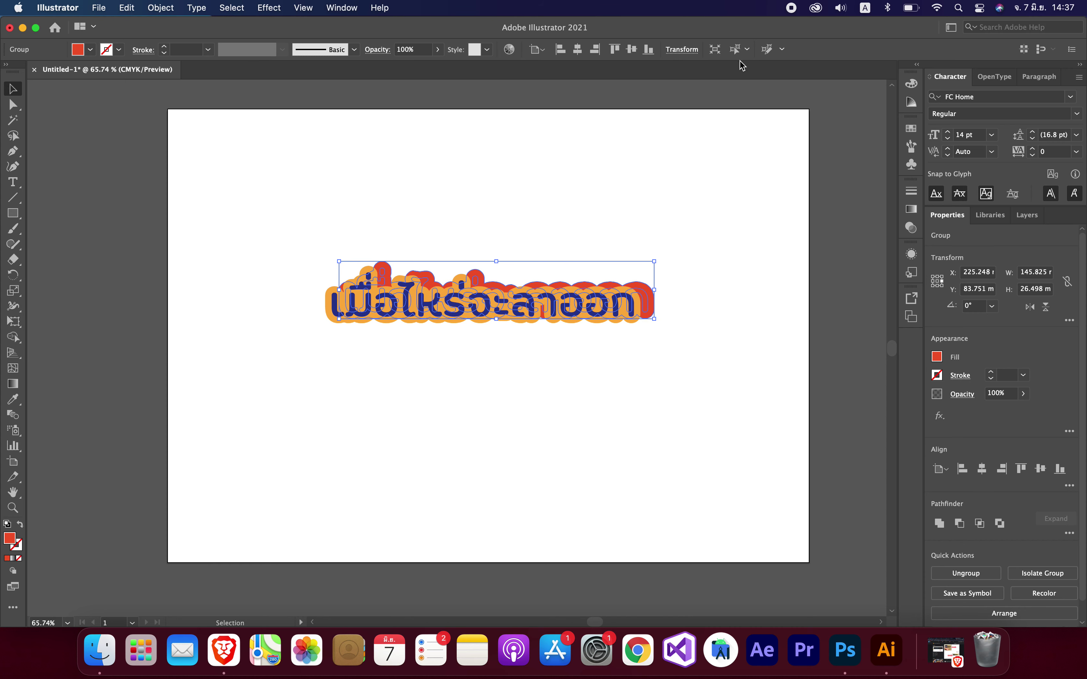
pyautogui.moveTo(654, 296)
pyautogui.mouseDown()
pyautogui.moveTo(658, 305)
pyautogui.moveTo(647, 305)
pyautogui.mouseUp()
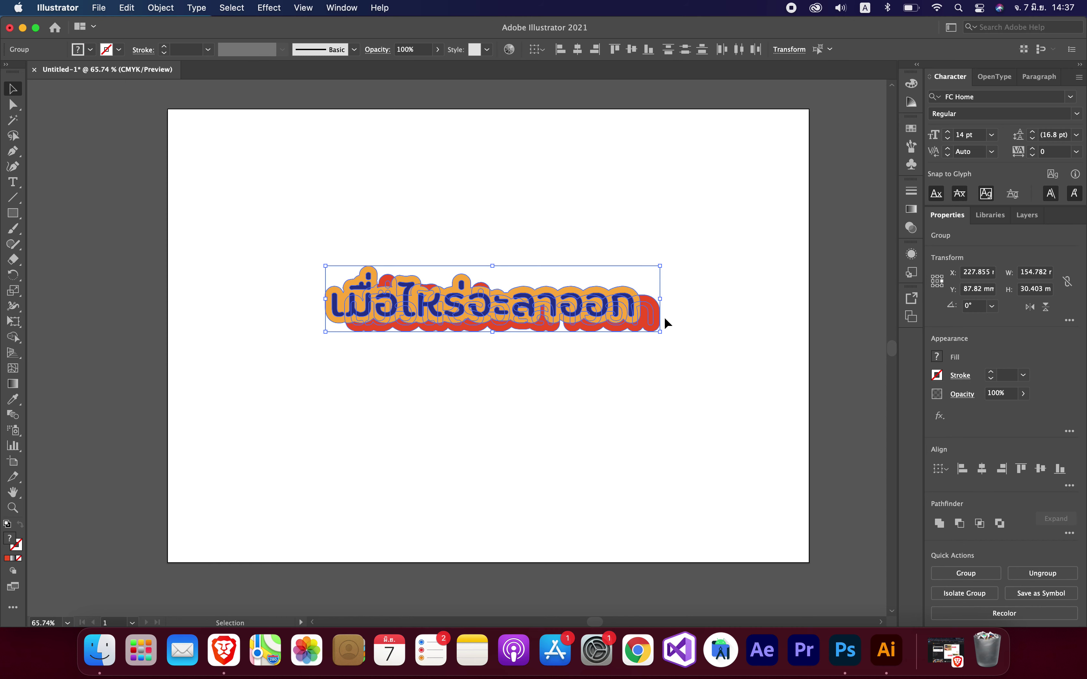
# Select both the orange artwork and the red copy, and set the blend spacing to Specified Steps.
pyautogui.click(621, 250)
pyautogui.moveTo(640, 283); pyautogui.dragTo(675, 302)
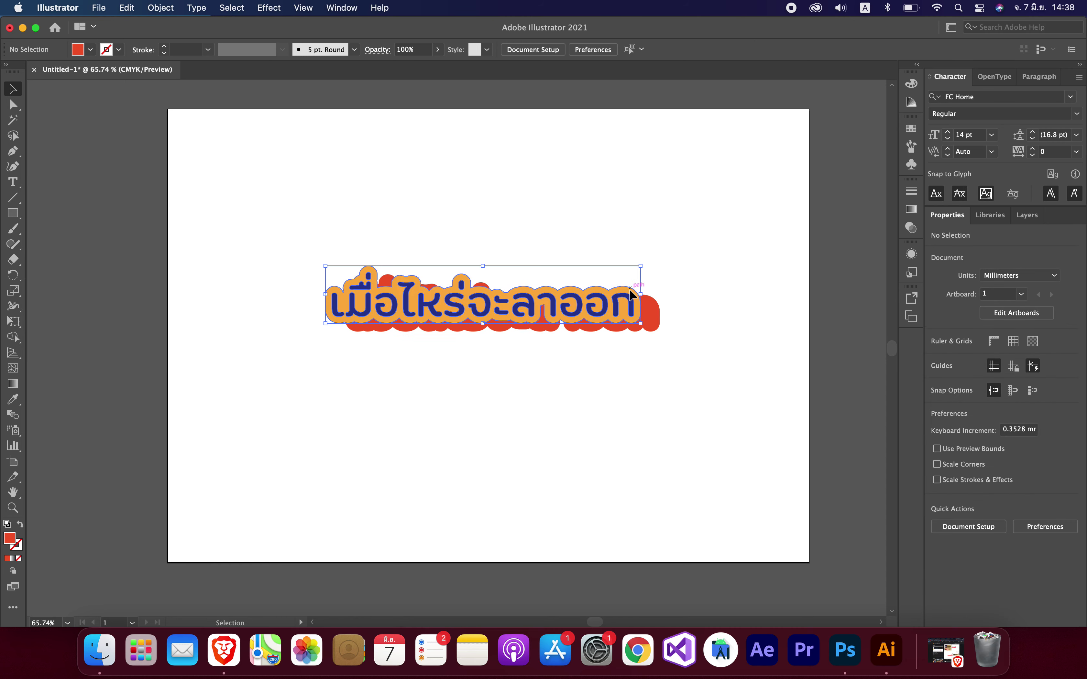
pyautogui.press('super+g')
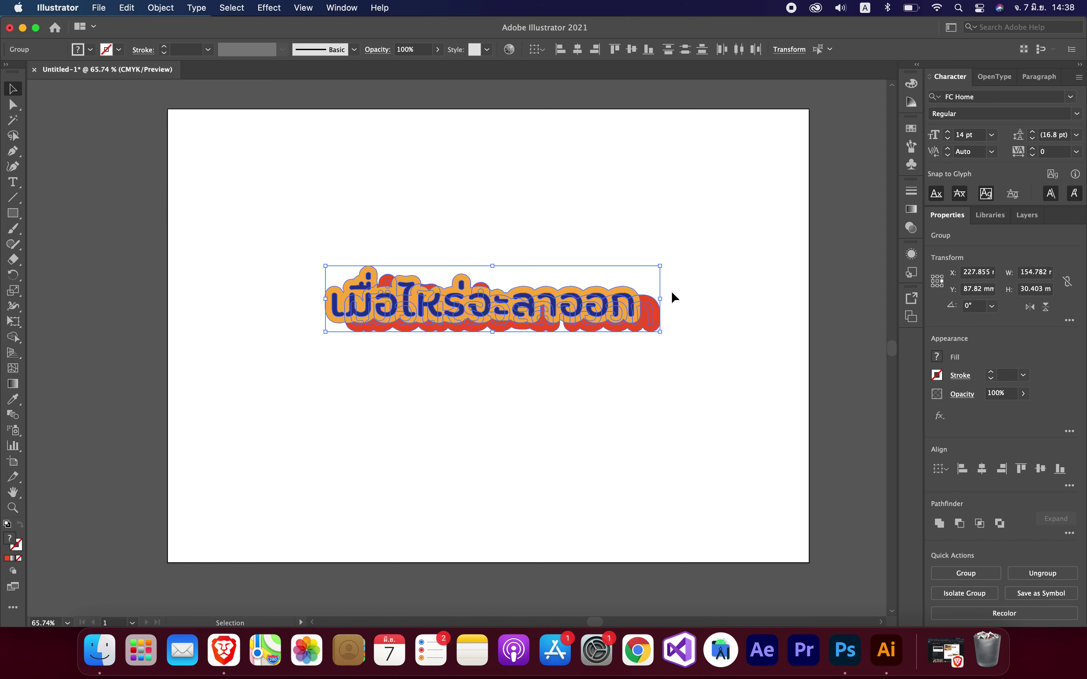
pyautogui.click(160, 8)
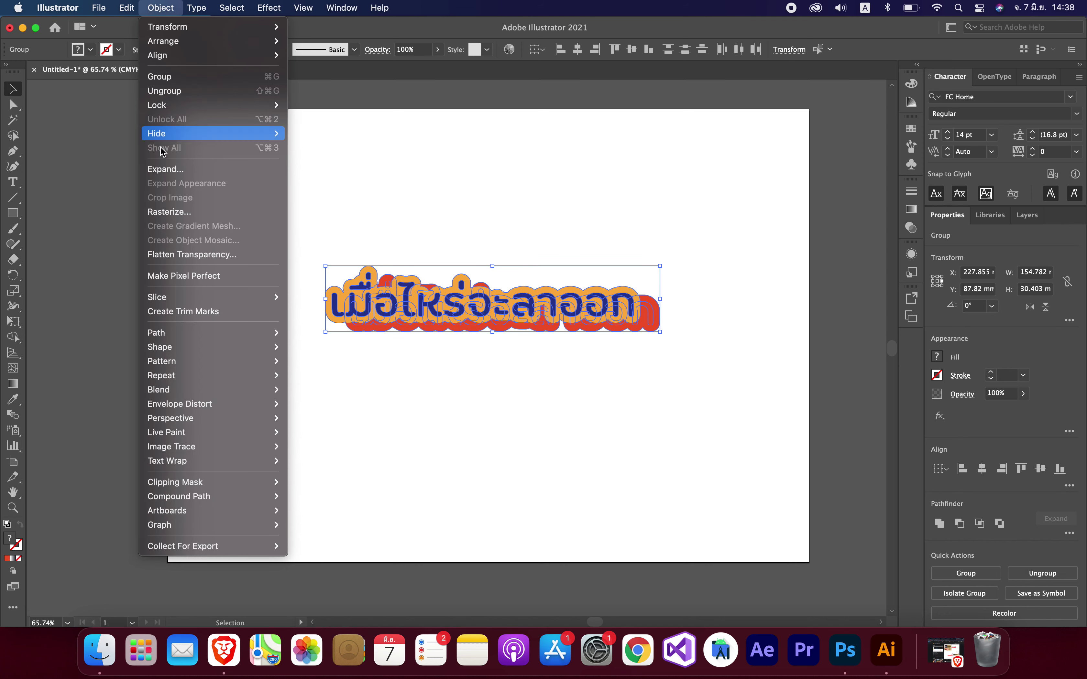
pyautogui.moveTo(188, 355)
pyautogui.moveTo(186, 388)
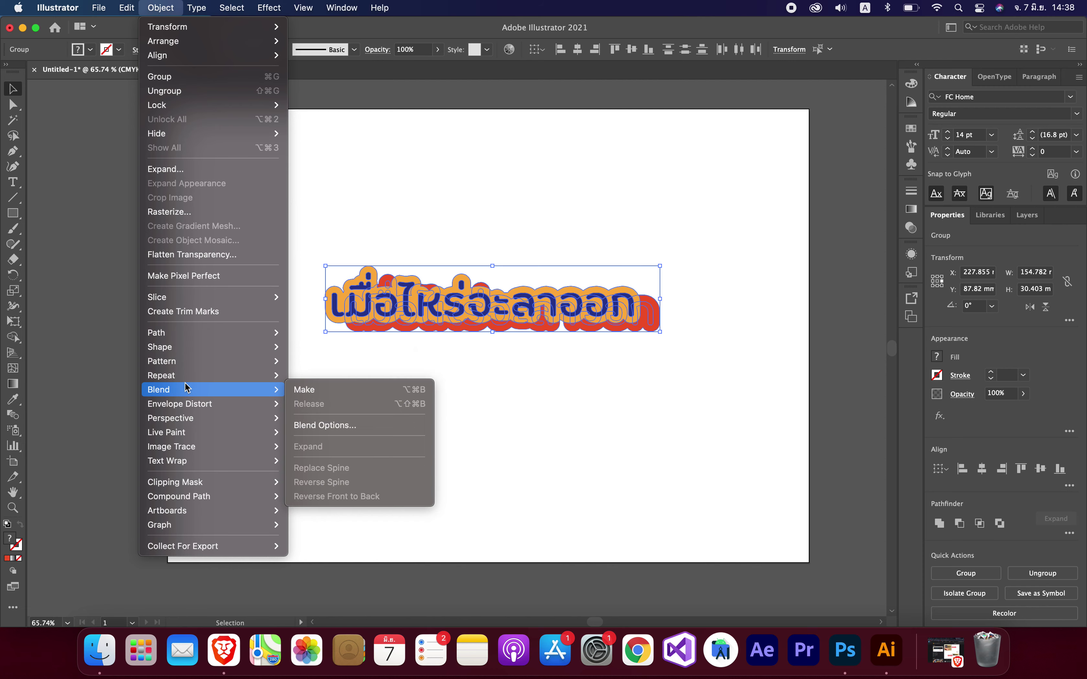
pyautogui.click(324, 426)
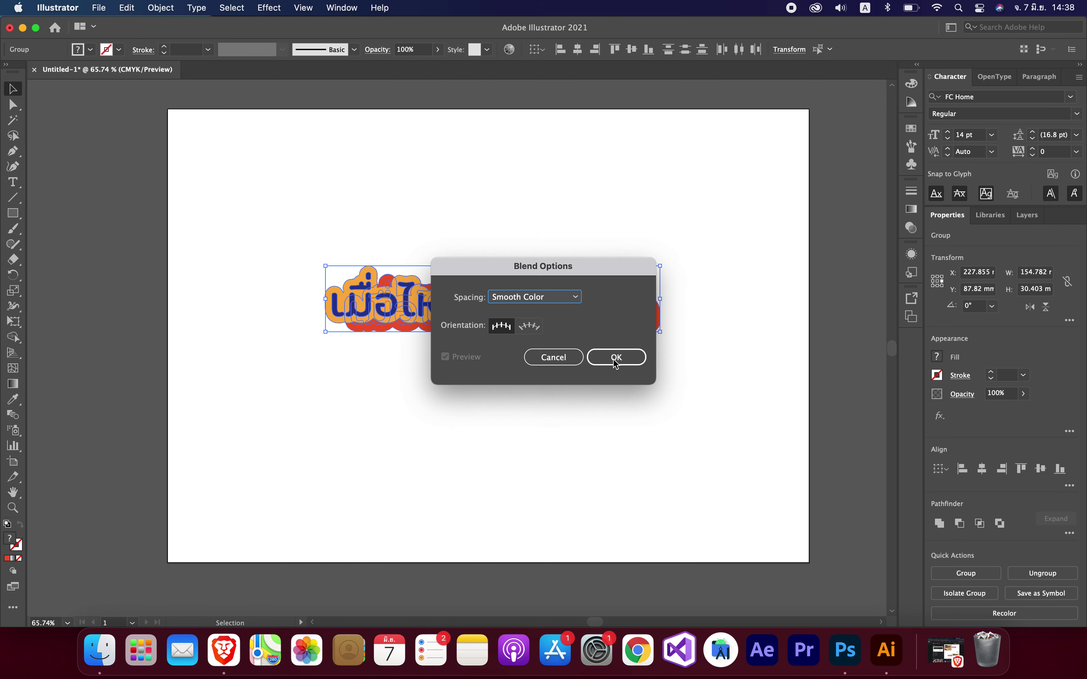
pyautogui.click(556, 302)
pyautogui.click(550, 324)
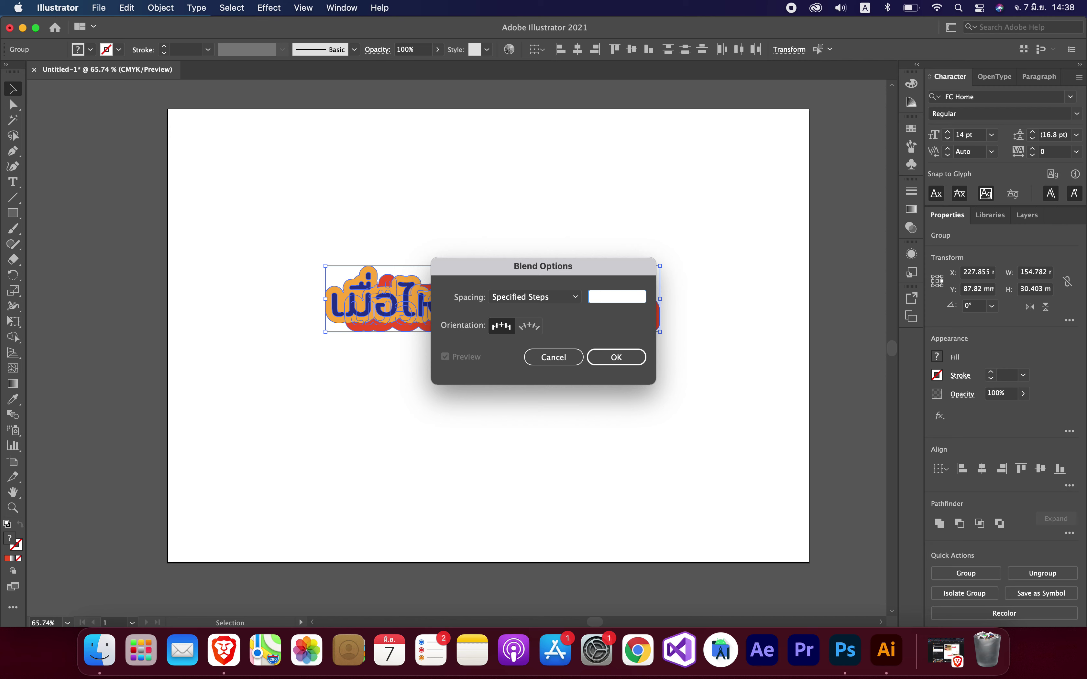
pyautogui.click(631, 361)
# Blend the orange artwork into the red copy and move the blended lettering slightly up on the artboard.
pyautogui.click(130, 7)
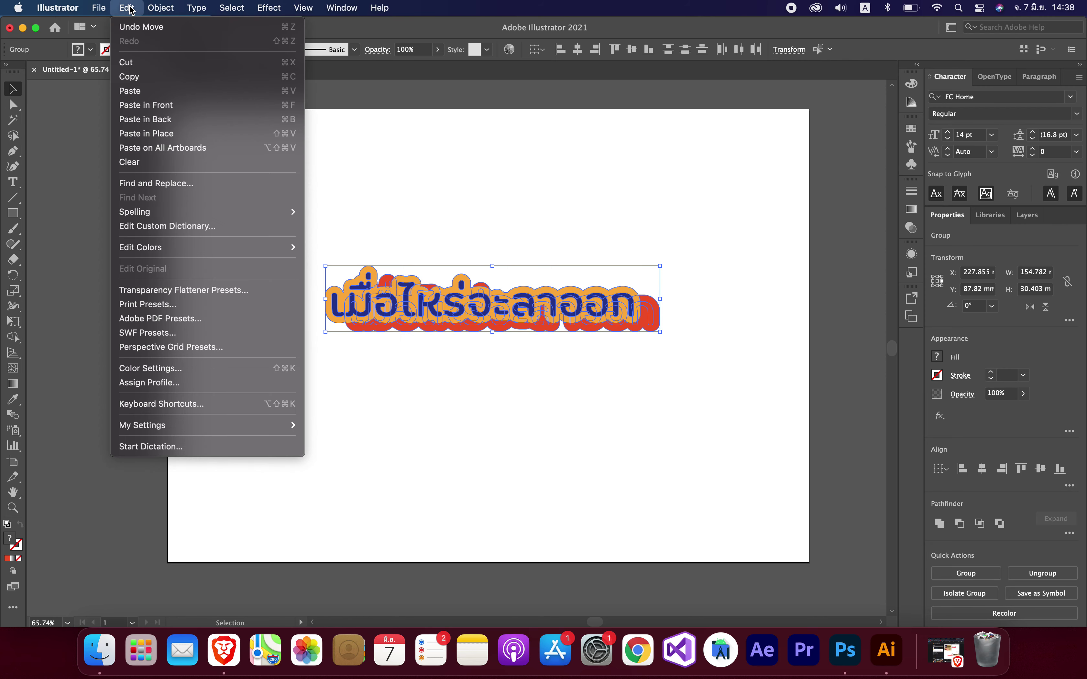
pyautogui.moveTo(146, 4)
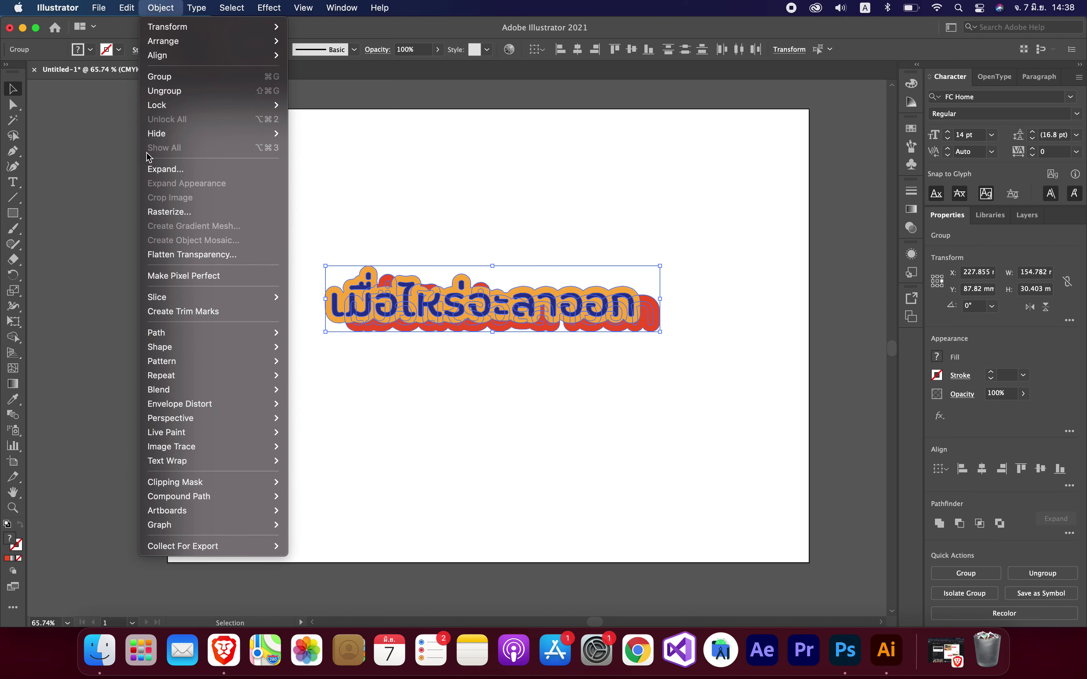
pyautogui.moveTo(162, 389)
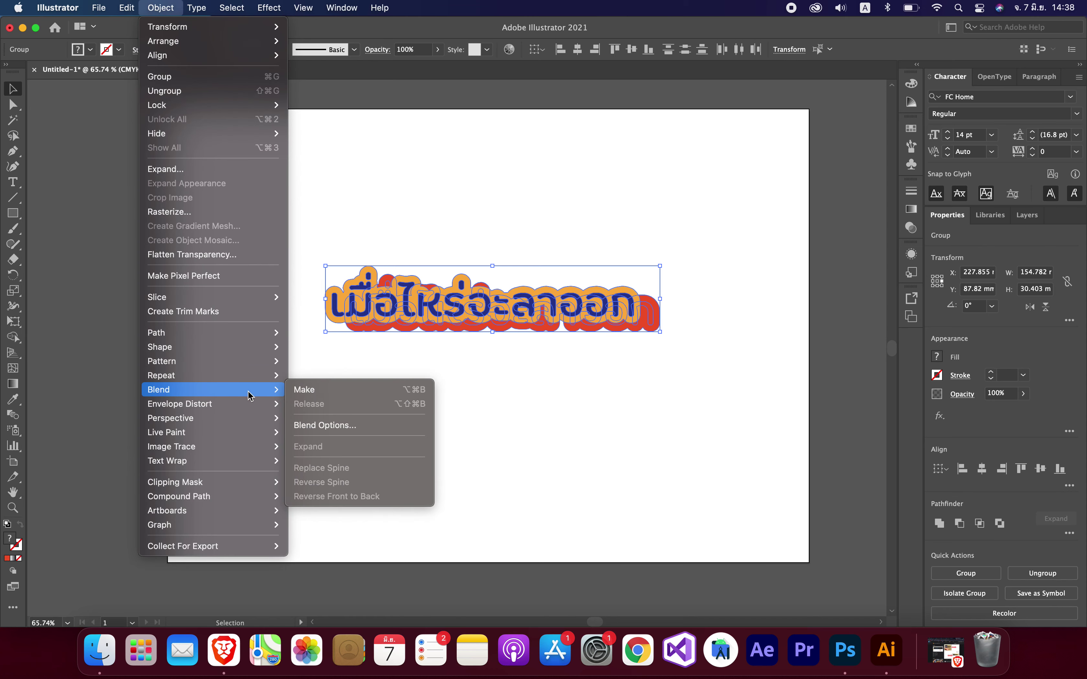
pyautogui.click(311, 399)
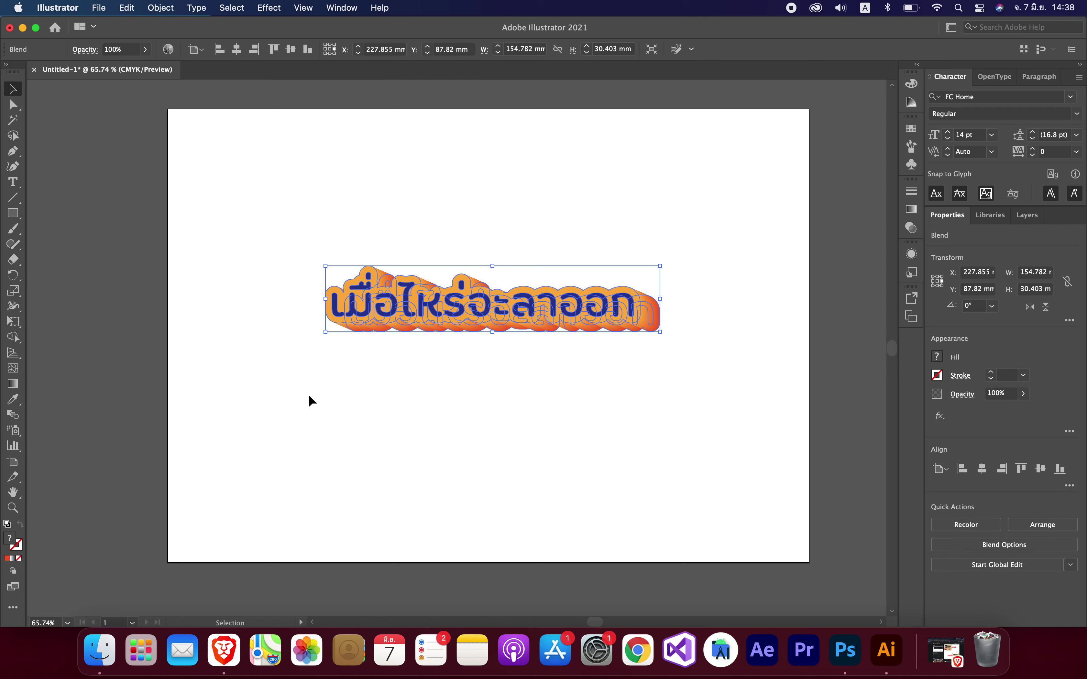
pyautogui.click(314, 143)
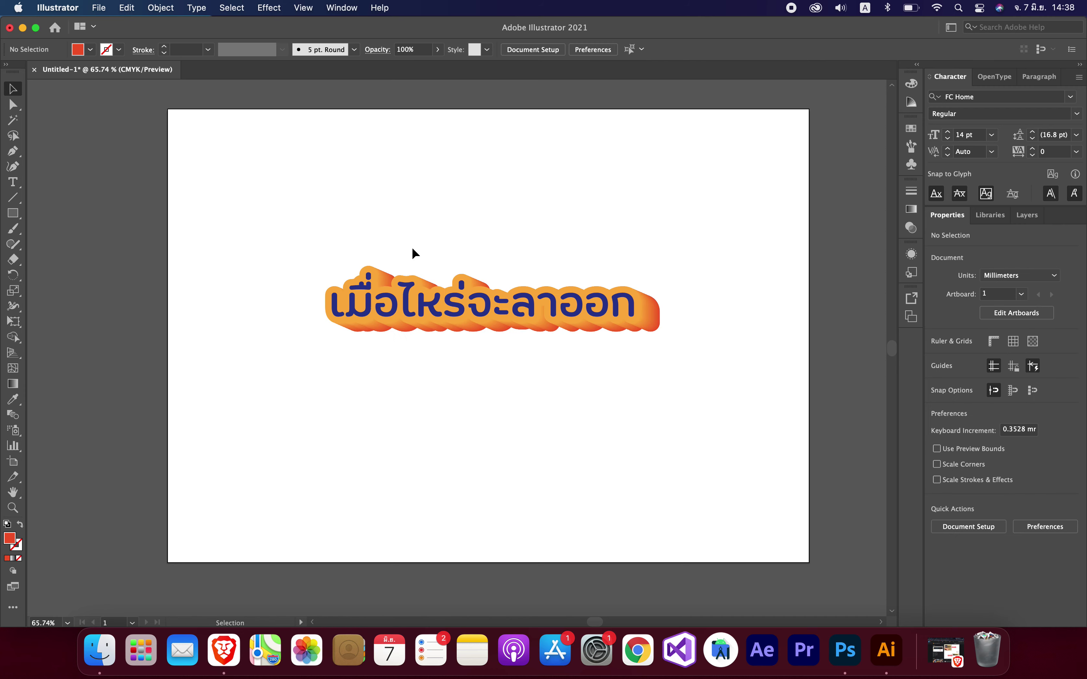
pyautogui.moveTo(595, 292); pyautogui.dragTo(590, 249)
pyautogui.click(626, 315)
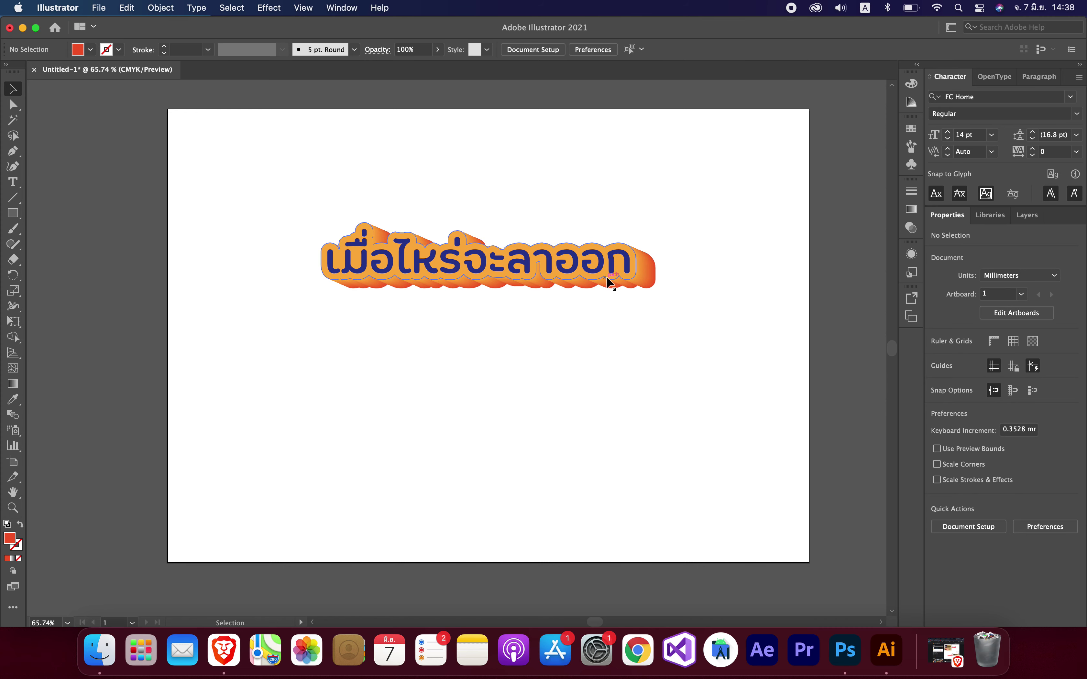